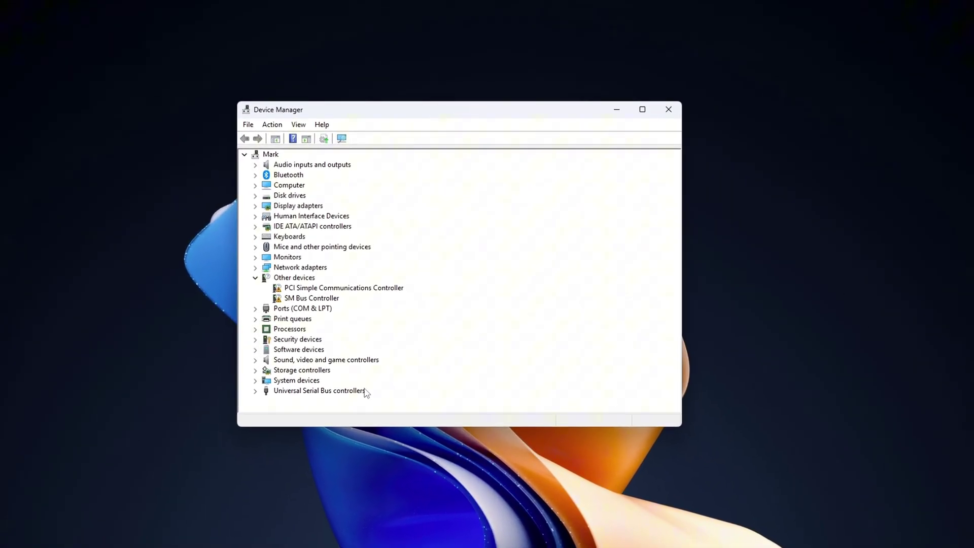
# - Check the storage controllers, benchmark drive C, and browse the RmSvc service key
pyautogui.doubleClick(436, 380)
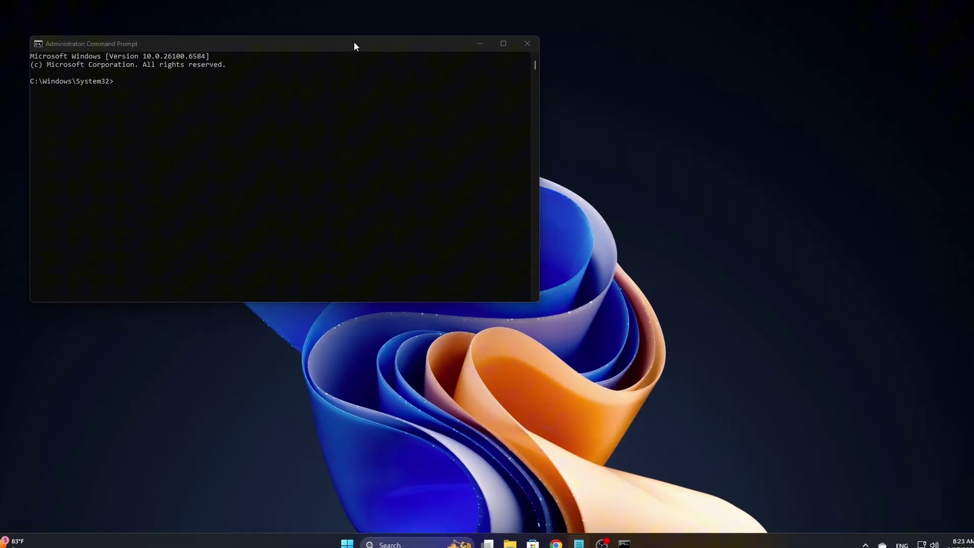
pyautogui.write('winsat disk -drive c')
pyautogui.press('Return')
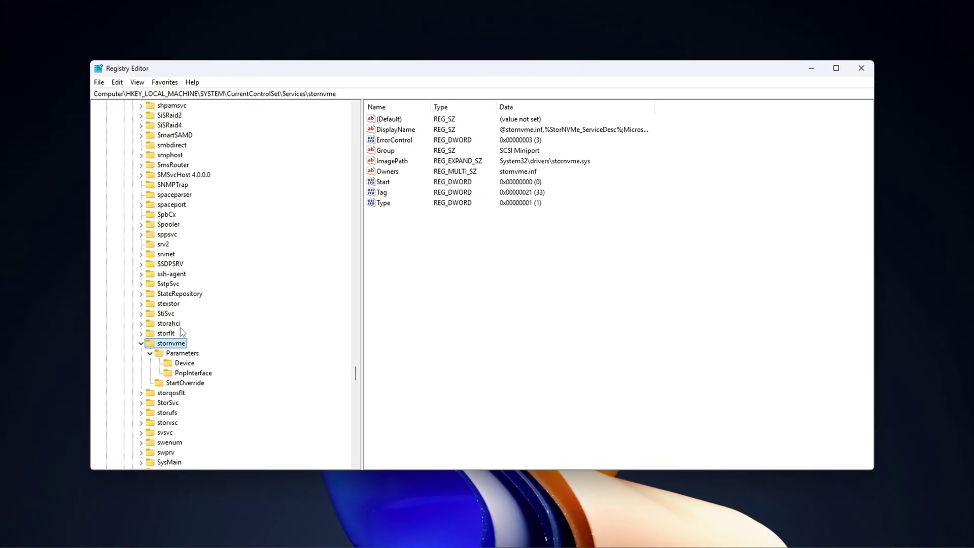
pyautogui.scroll(4, 178, 332)
pyautogui.scroll(6, 153, 258)
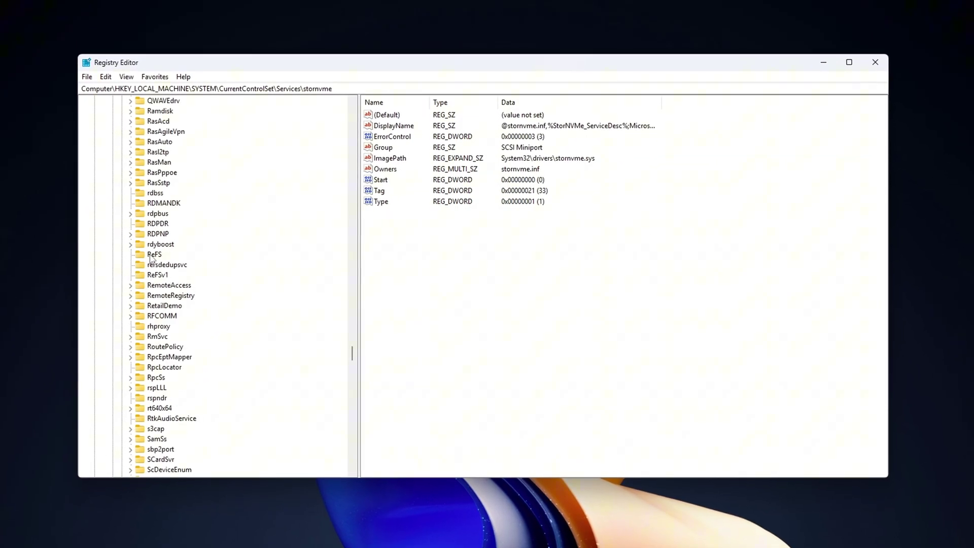
pyautogui.rightClick(311, 337)
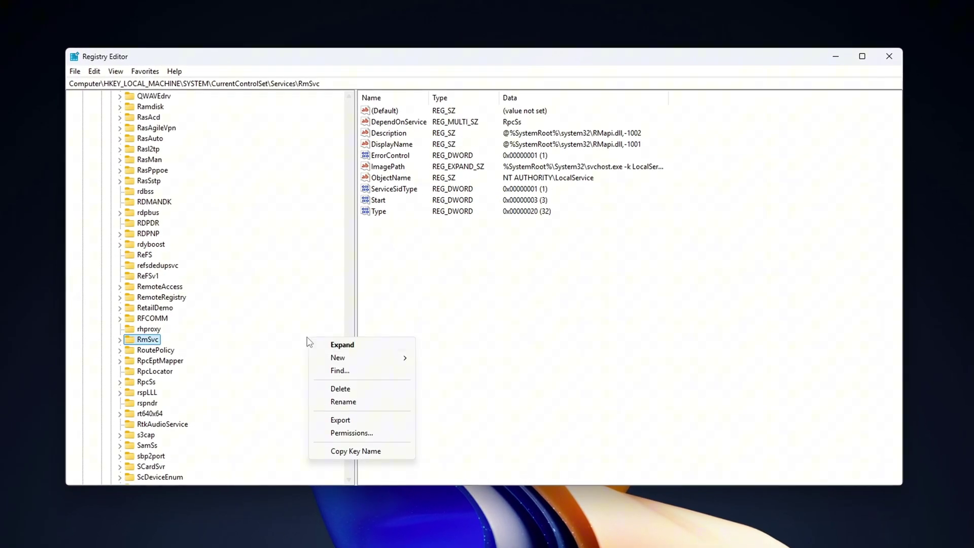
pyautogui.click(459, 365)
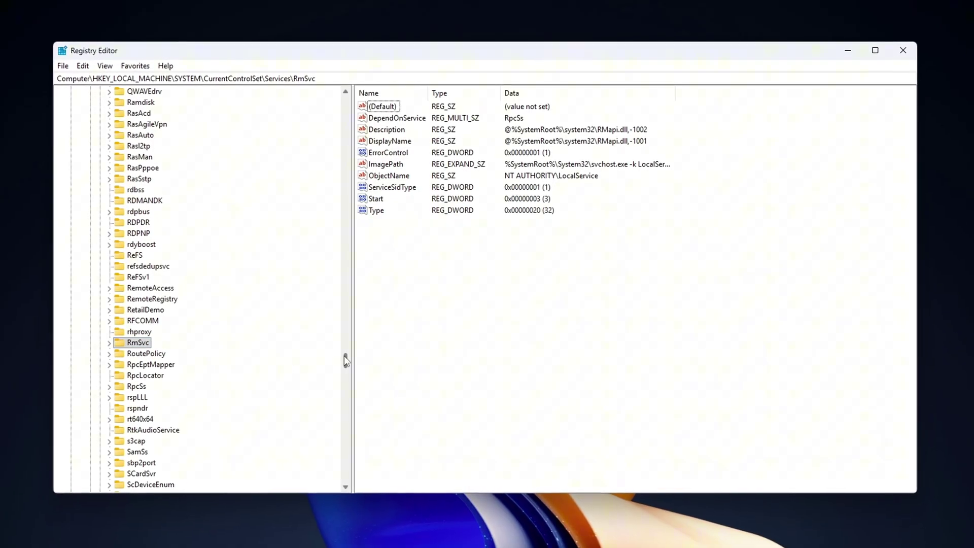
pyautogui.moveTo(344, 355); pyautogui.dragTo(343, 384)
pyautogui.scroll(3, 228, 337)
# - Jump to the stornvme\Parameters\Device key by pasting its path into the address bar
pyautogui.click(315, 71)
pyautogui.write('HKEY_LOCAL_MACHINE\\SYSTEM\\CurrentControlSet\\Services\\stornvme\\Parameters\\Device')
pyautogui.press('Return')
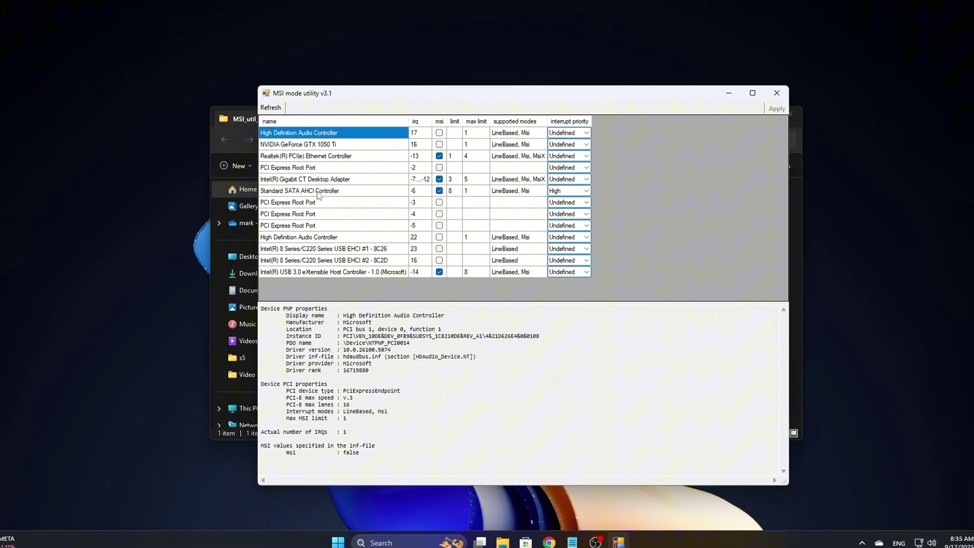
# - Set the Standard SATA AHCI Controller's interrupt priority to Normal instead of High
pyautogui.click(312, 195)
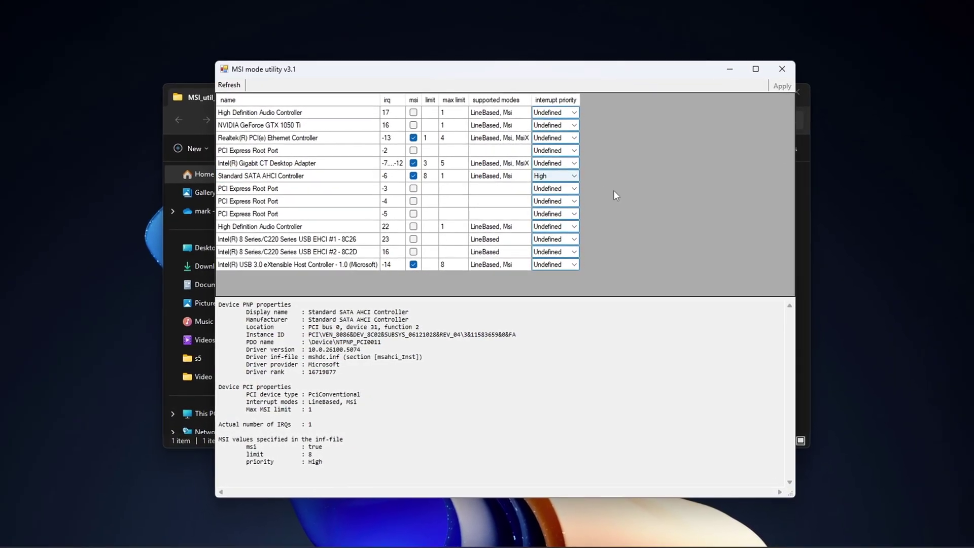
pyautogui.click(567, 179)
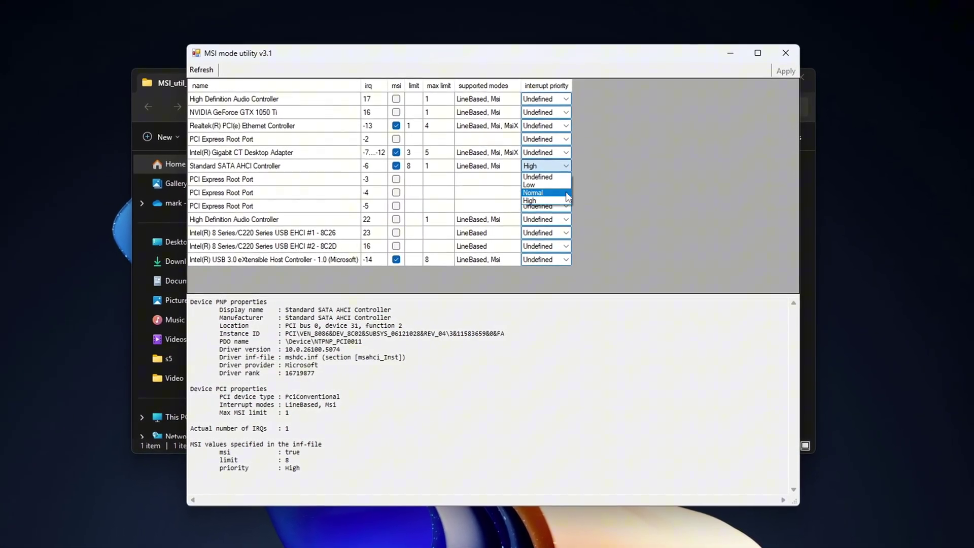
pyautogui.click(537, 196)
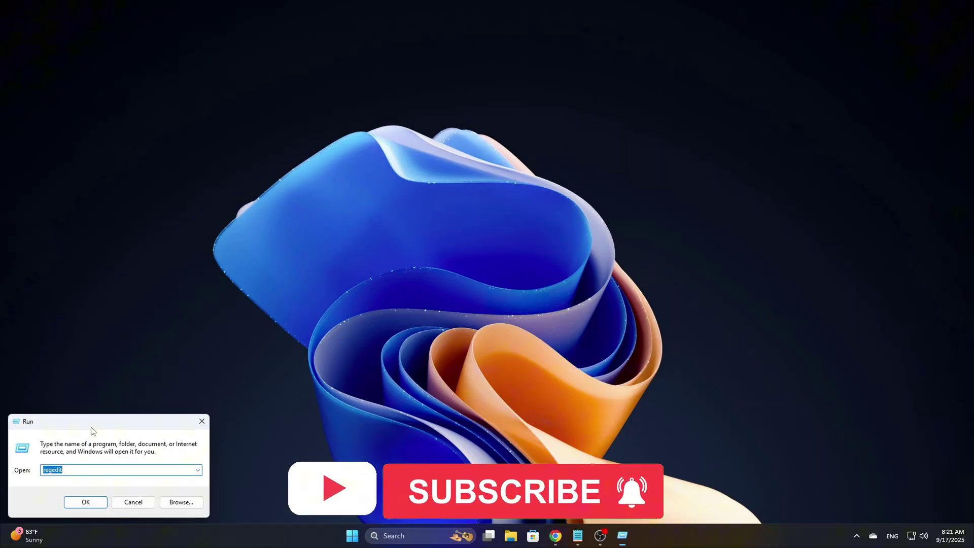
# - Launch SystemPropertiesProtection and create a named restore point from System Protection
pyautogui.moveTo(97, 428); pyautogui.dragTo(517, 212)
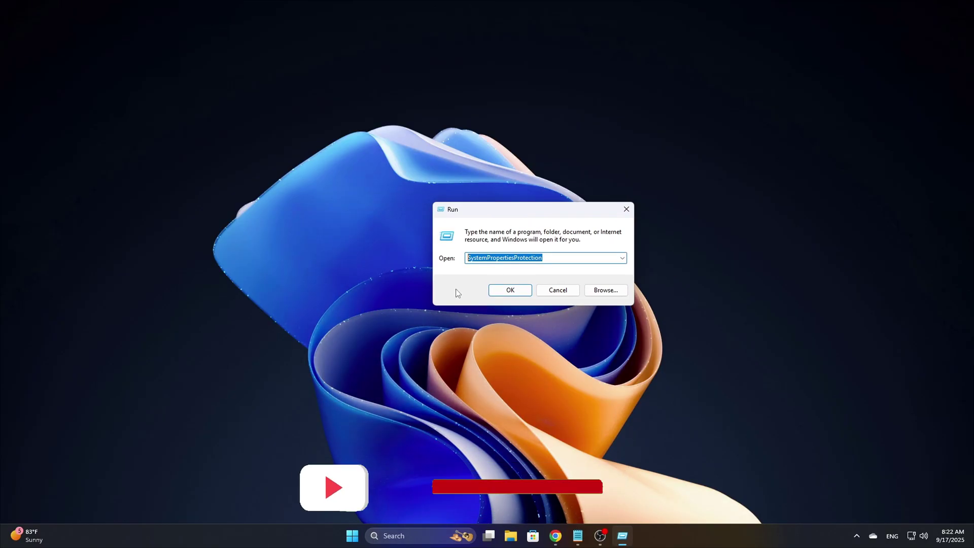
pyautogui.press('Return')
pyautogui.moveTo(228, 126); pyautogui.dragTo(507, 150)
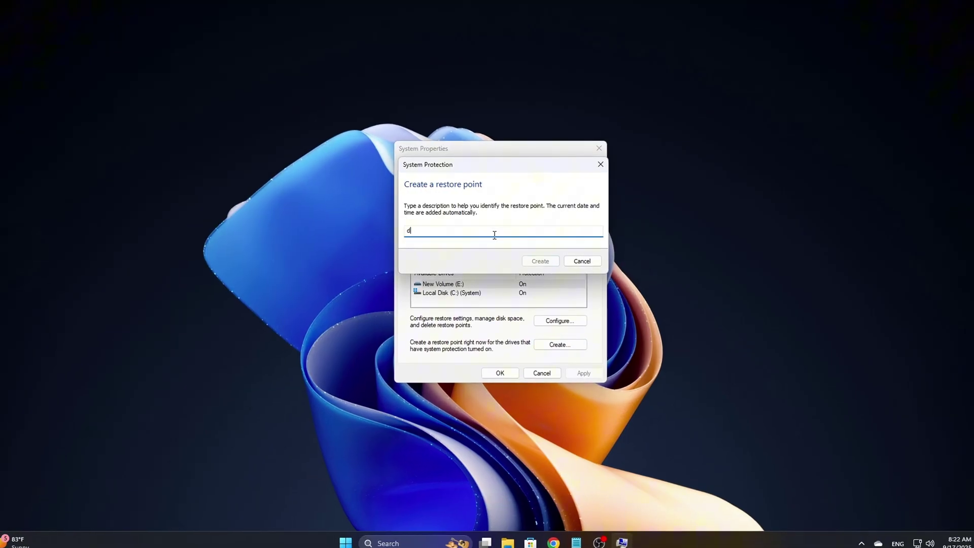
pyautogui.write('test')
pyautogui.click(583, 260)
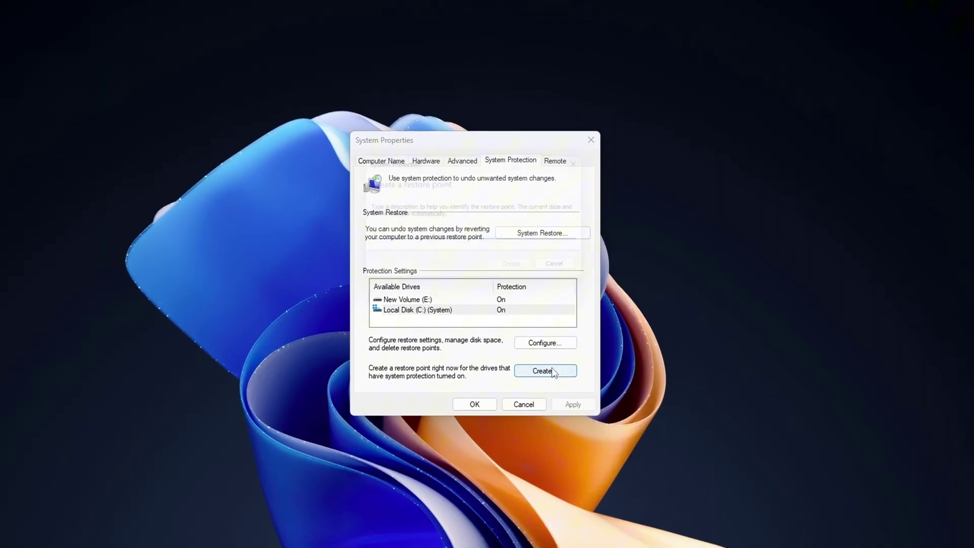
pyautogui.click(548, 364)
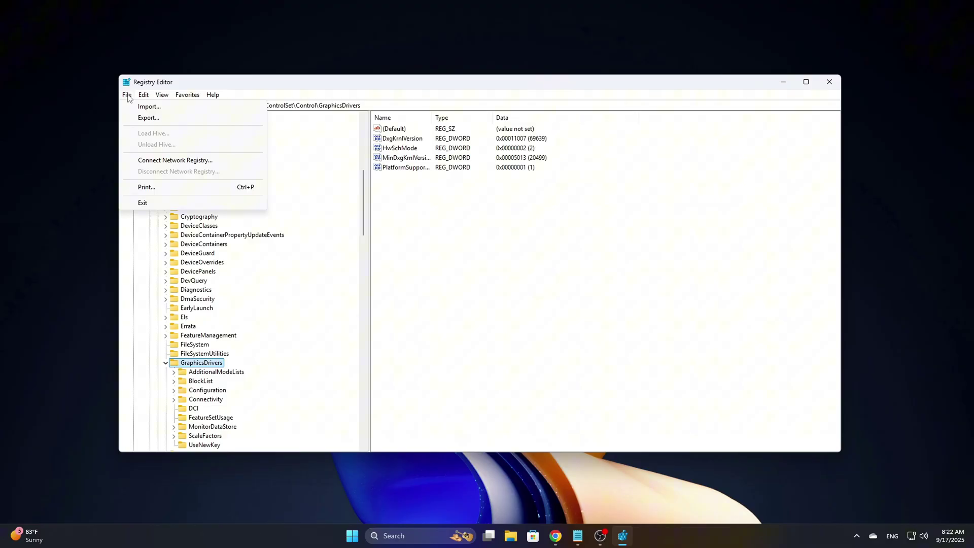
# - Start a File > Export backup of the GraphicsDrivers branch, then cancel it
pyautogui.click(145, 116)
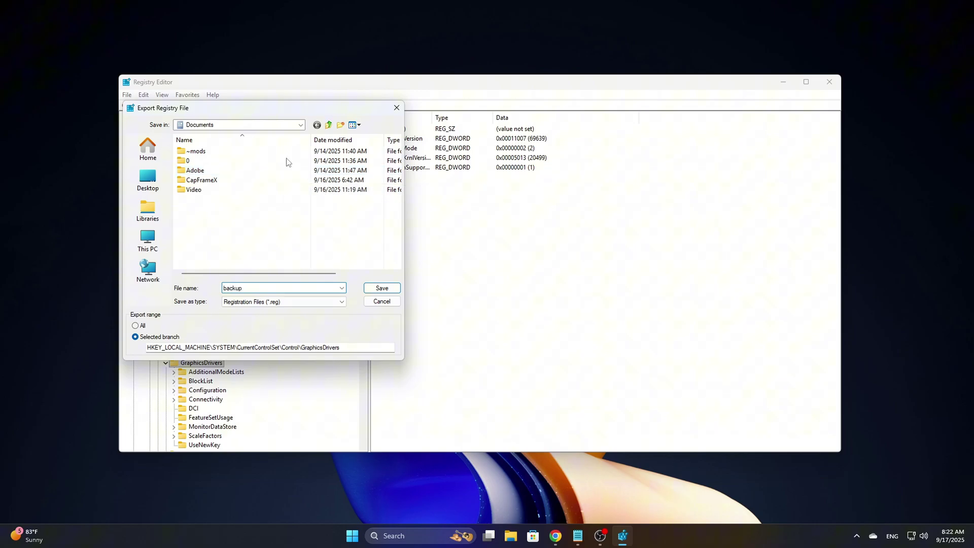
pyautogui.click(381, 302)
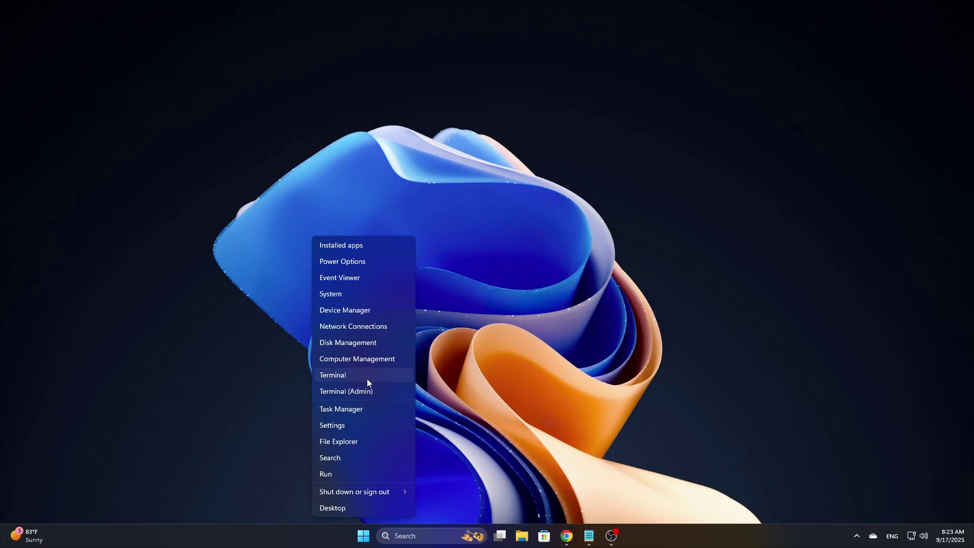
# - Expand Storage controllers in Device Manager to see the Microsoft Storage Spaces Controller
pyautogui.click(352, 312)
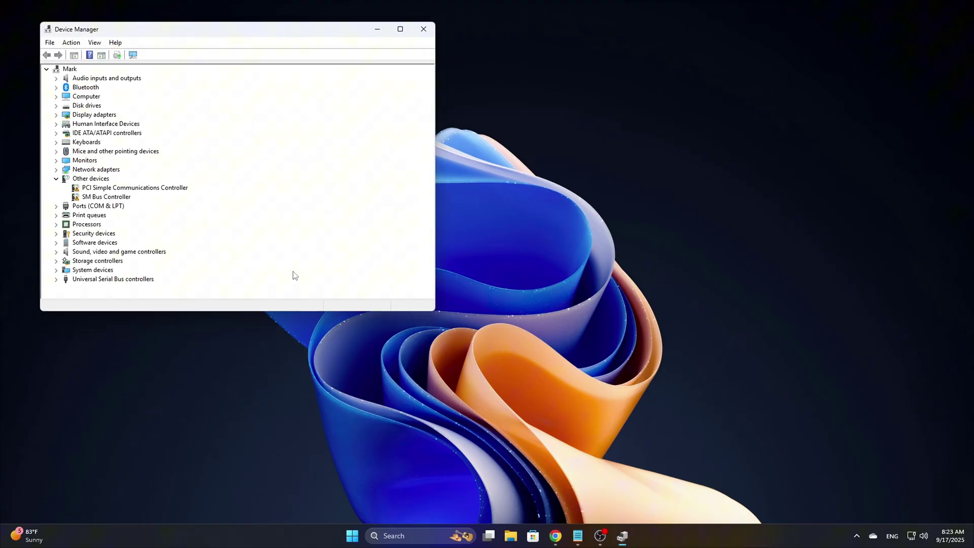
pyautogui.moveTo(266, 26); pyautogui.dragTo(532, 110)
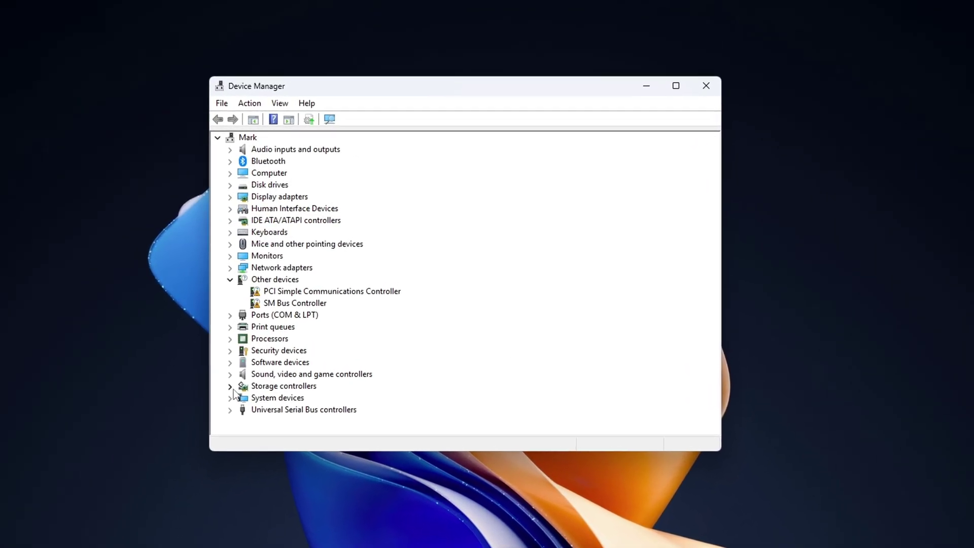
pyautogui.click(230, 386)
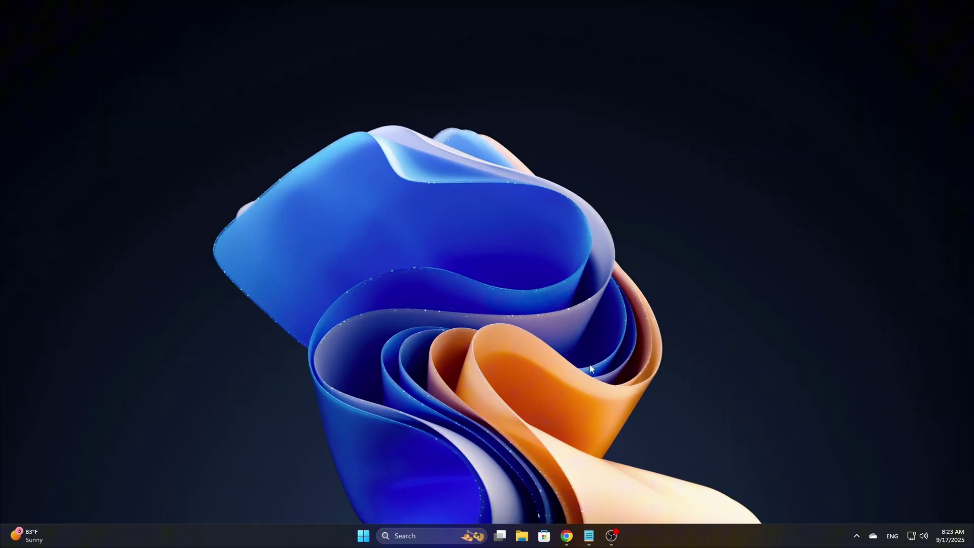
# - Run winsat disk -drive c in an administrator Command Prompt and select the results
pyautogui.press('super')
pyautogui.write('cmd')
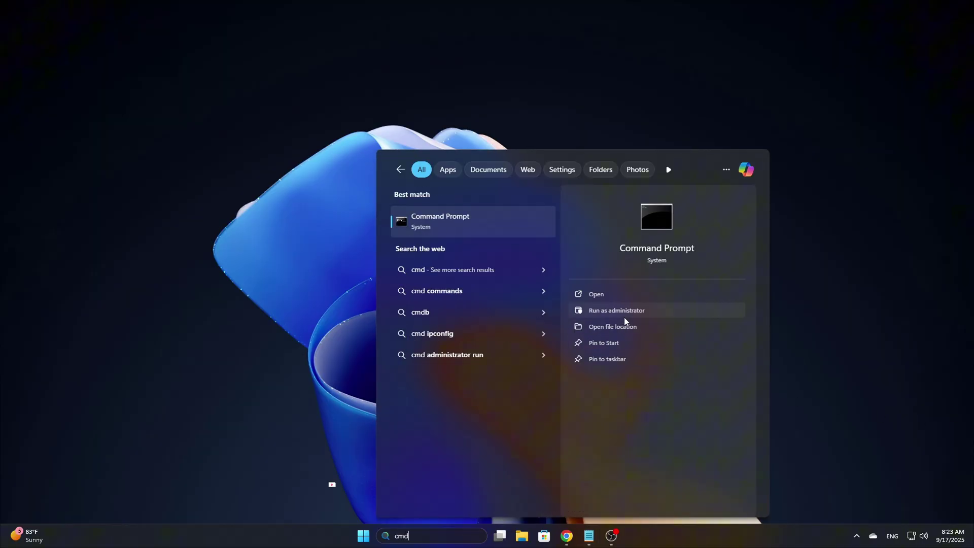
pyautogui.click(625, 317)
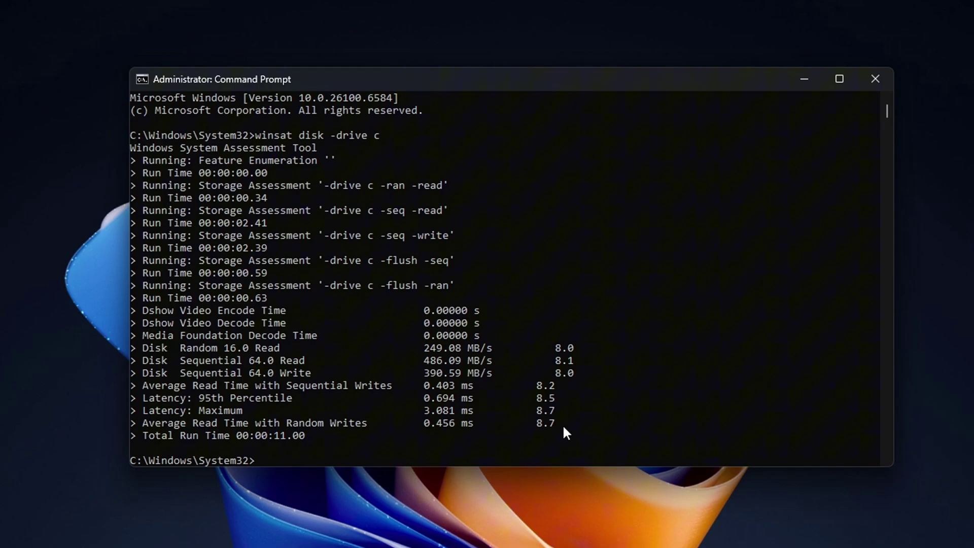
pyautogui.moveTo(562, 431); pyautogui.dragTo(212, 316)
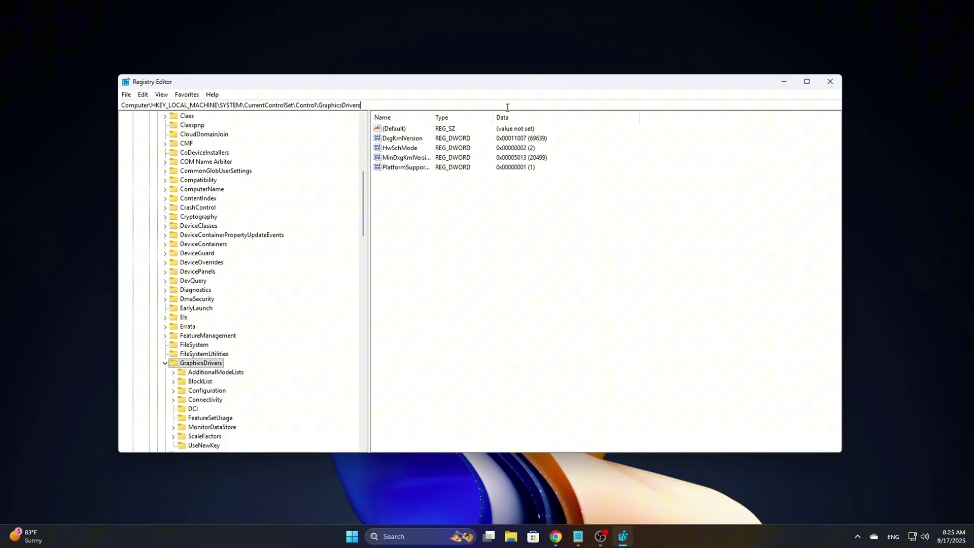
# - Go to the stornvme\Parameters\Device path and select the stornvme key
pyautogui.write('HKEY_LOCAL_MACHINE\\SYSTEM\\CurrentControlSet\\Services\\stornvme\\Parameters\\Device')
pyautogui.press('Return')
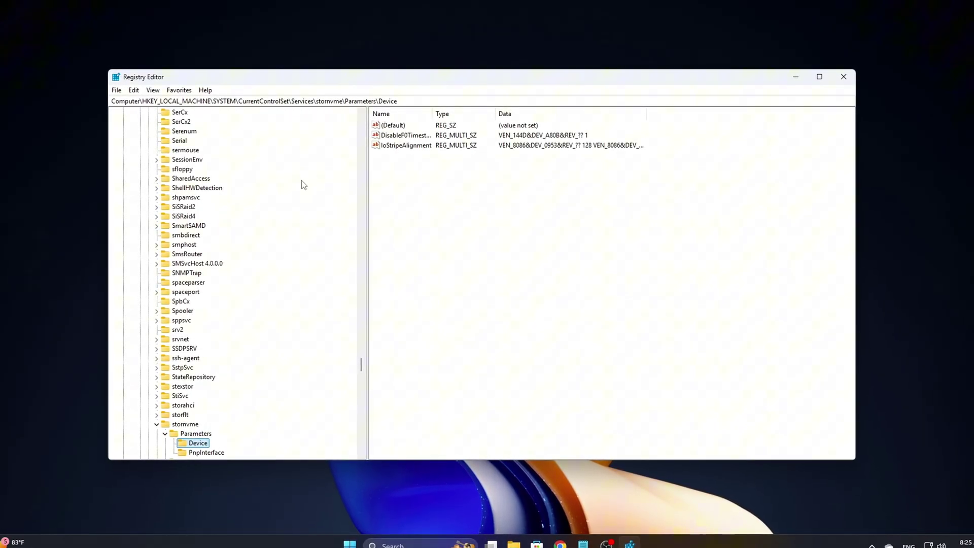
pyautogui.scroll(-3, 300, 183)
pyautogui.click(183, 341)
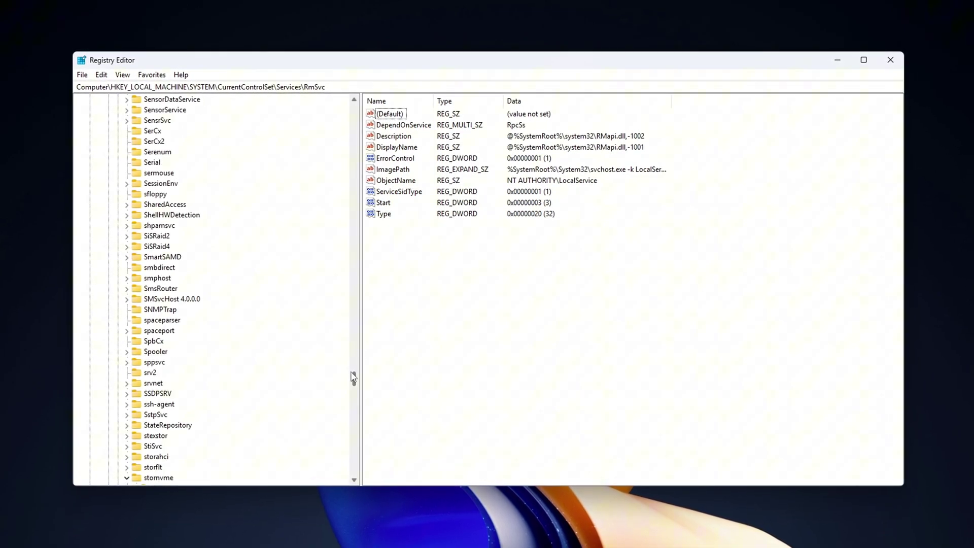
pyautogui.scroll(3, 275, 333)
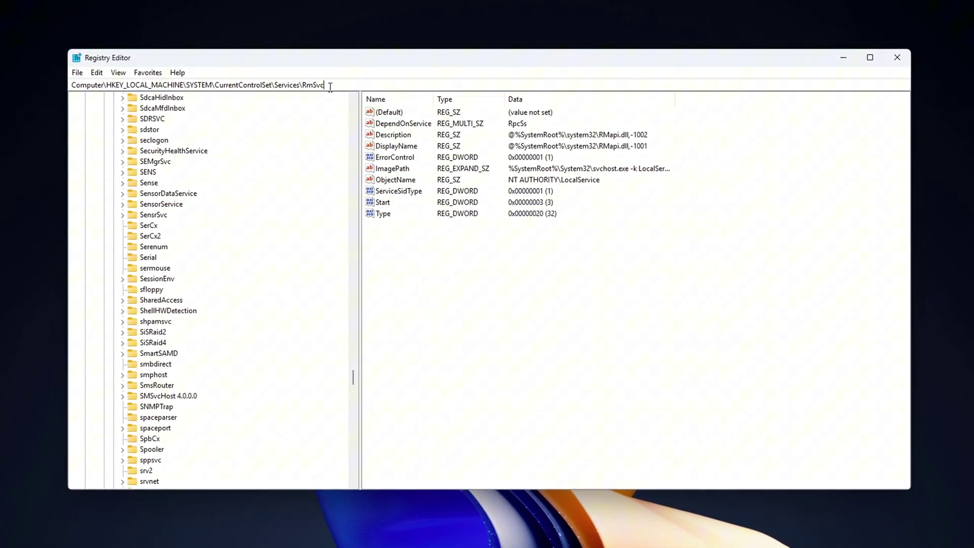
# - Return to that path, then open the Parameters key's context menu without adding anything
pyautogui.write('HKEY_LOCAL_MACHINE\\SYSTEM\\CurrentControlSet\\Services\\stornvme\\Parameters\\Device')
pyautogui.press('Return')
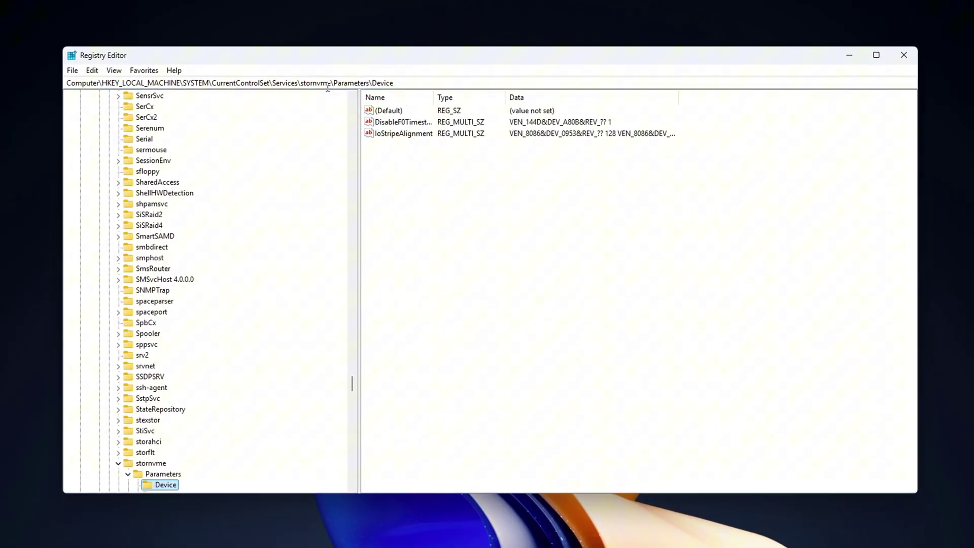
pyautogui.scroll(-4, 190, 366)
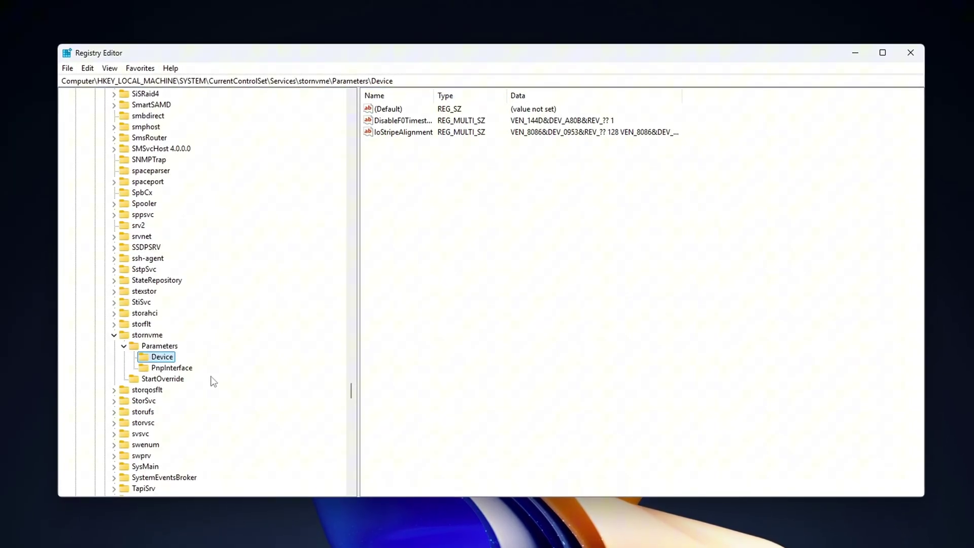
pyautogui.click(147, 335)
pyautogui.rightClick(156, 348)
pyautogui.moveTo(179, 372)
pyautogui.press('Escape')
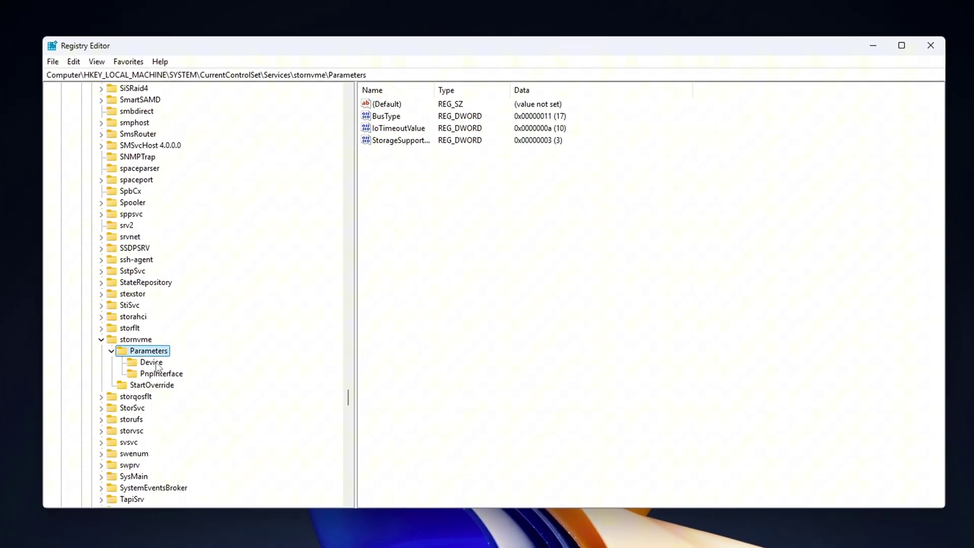
# - Select the Device key, then launch regedit from the Run box
pyautogui.click(151, 362)
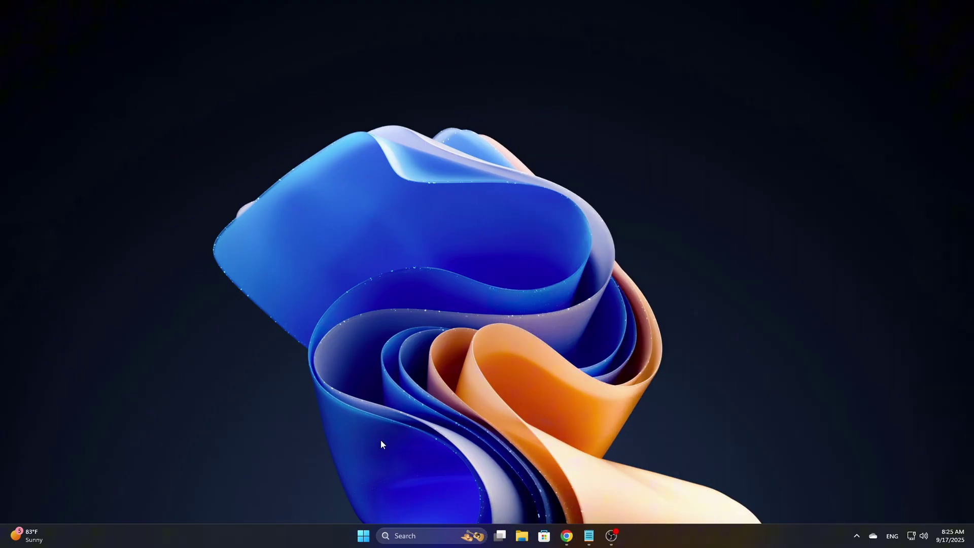
pyautogui.press('super+r')
pyautogui.moveTo(88, 423); pyautogui.dragTo(283, 423)
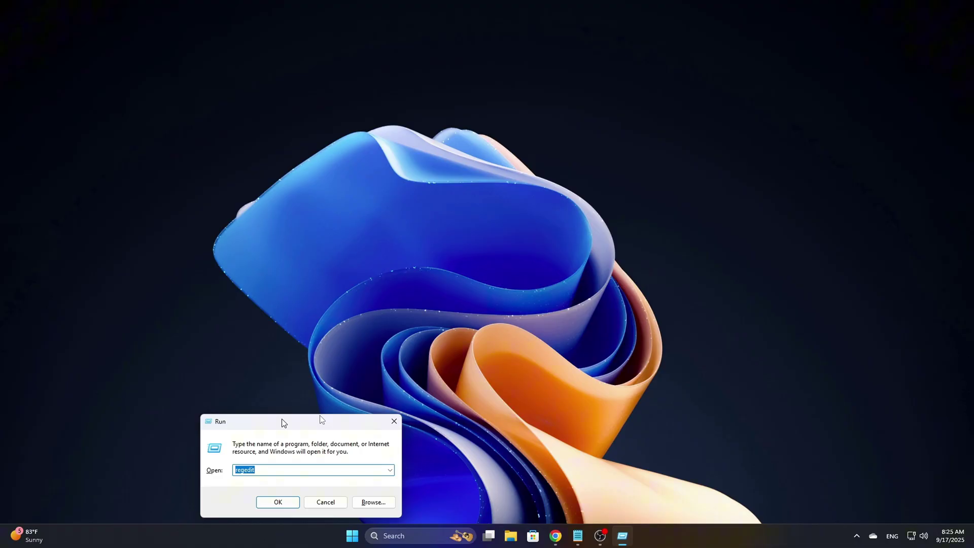
pyautogui.moveTo(281, 423); pyautogui.dragTo(483, 195)
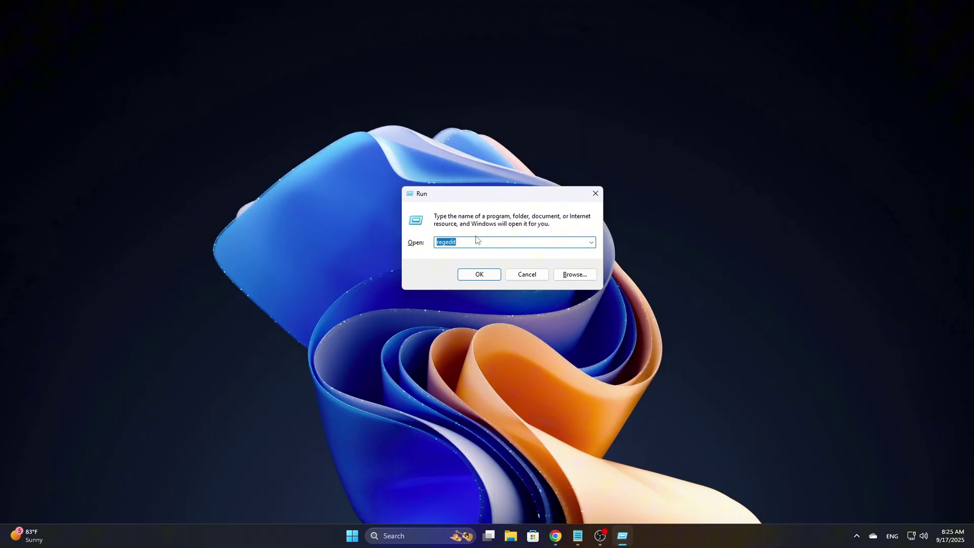
pyautogui.click(493, 275)
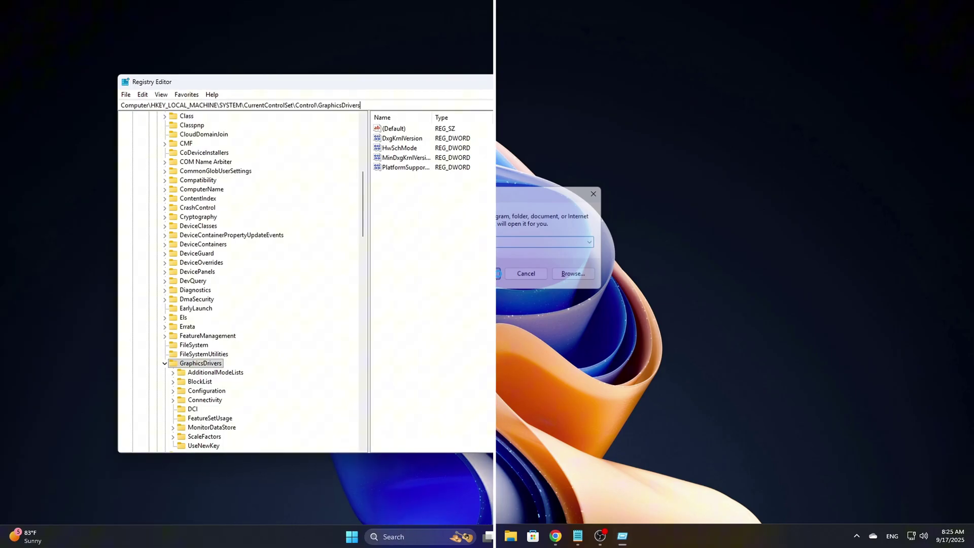
# - Go to the pasted stornvme Device key path and select the stornvme key
pyautogui.write('HKEY_LOCAL_MACHINE\\SYSTEM\\CurrentControlSet\\Services\\stornvme\\Parameters\\Device')
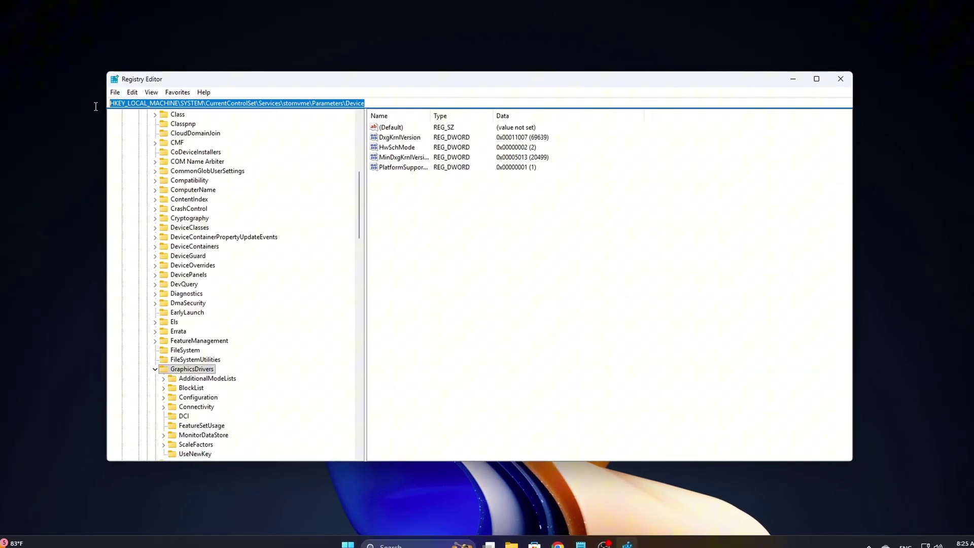
pyautogui.press('Return')
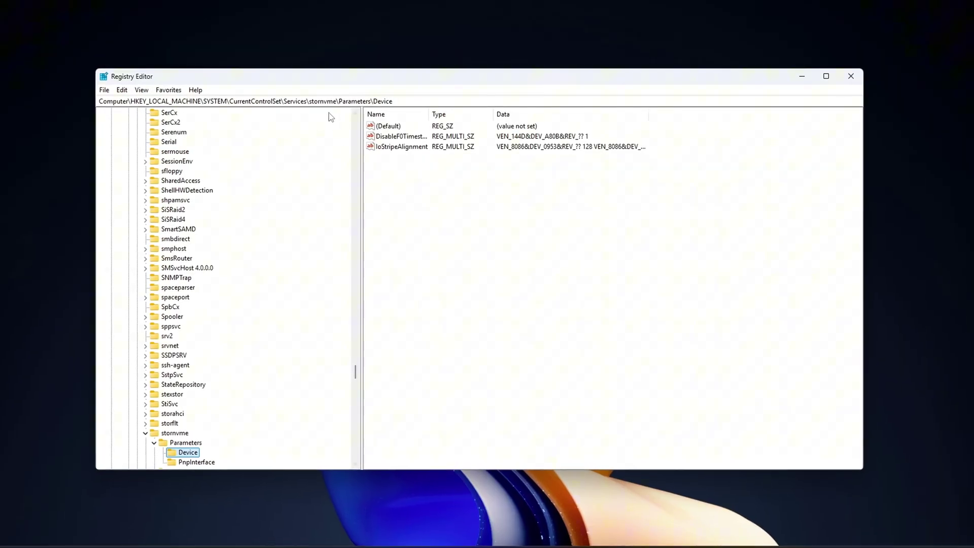
pyautogui.scroll(-3, 214, 297)
pyautogui.click(170, 348)
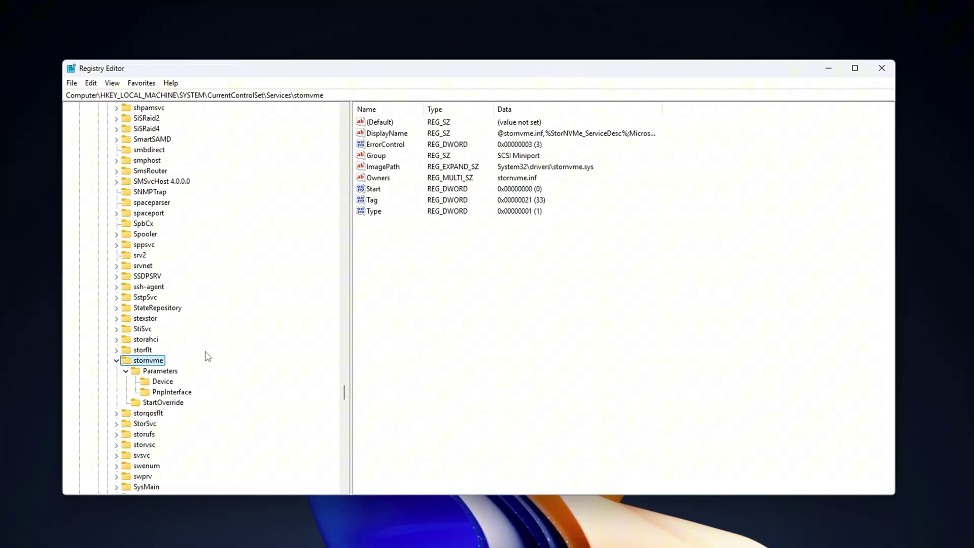
pyautogui.click(155, 357)
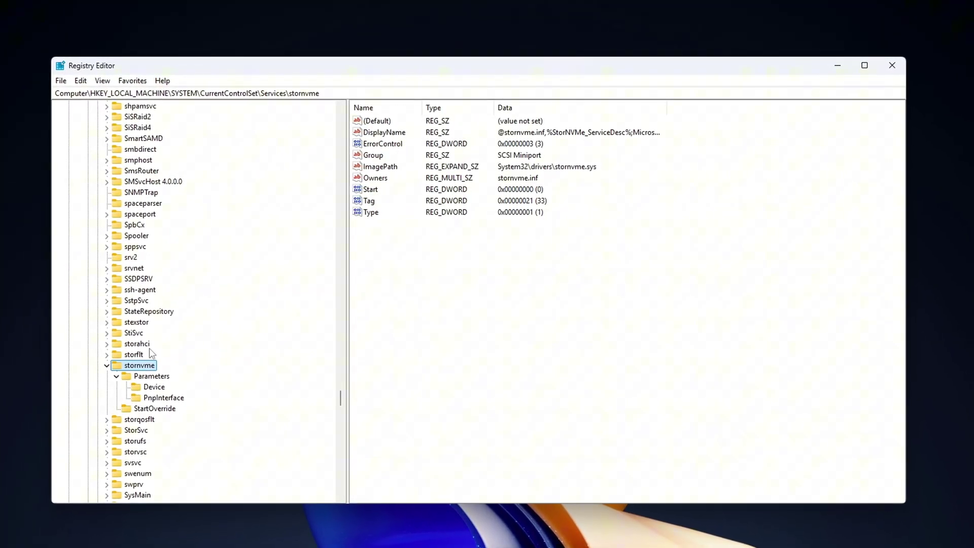
pyautogui.scroll(8, 123, 275)
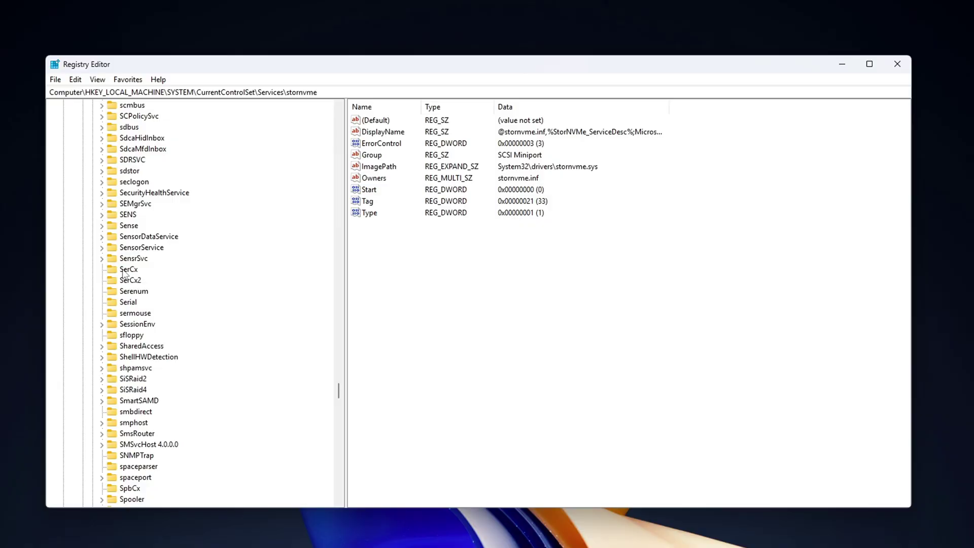
pyautogui.scroll(13, 123, 274)
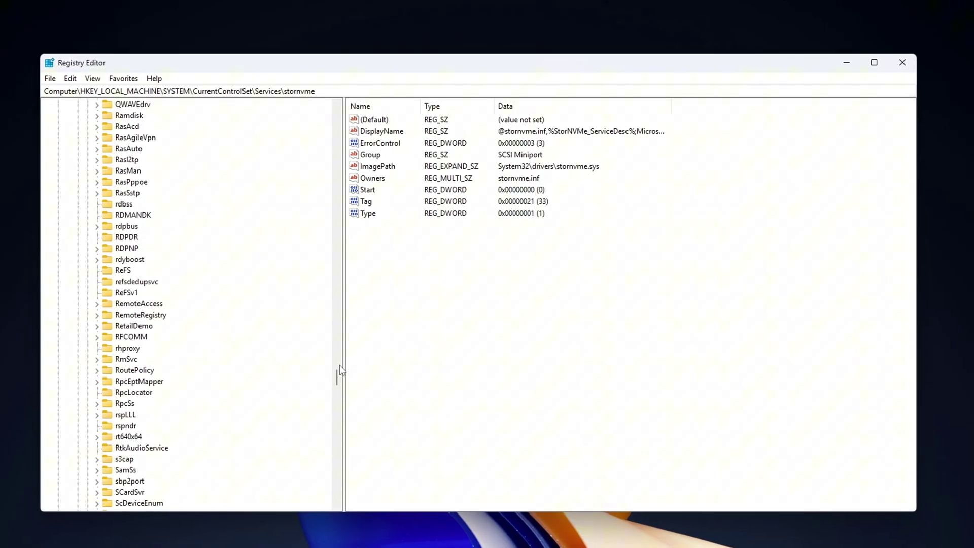
# - Dismiss the RmSvc context menu, then return to stornvme and select Parameters
pyautogui.rightClick(292, 363)
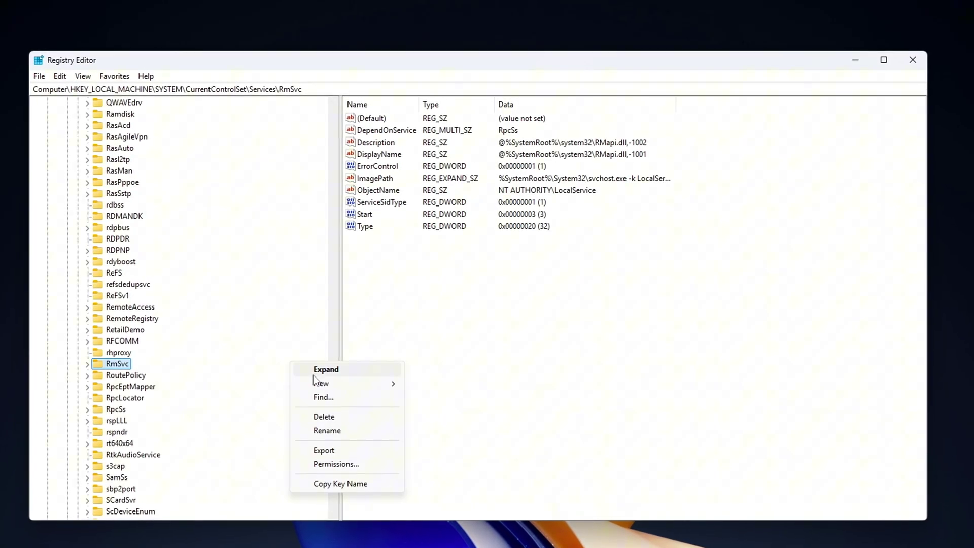
pyautogui.click(451, 391)
pyautogui.moveTo(328, 384); pyautogui.dragTo(328, 395)
pyautogui.scroll(3, 251, 359)
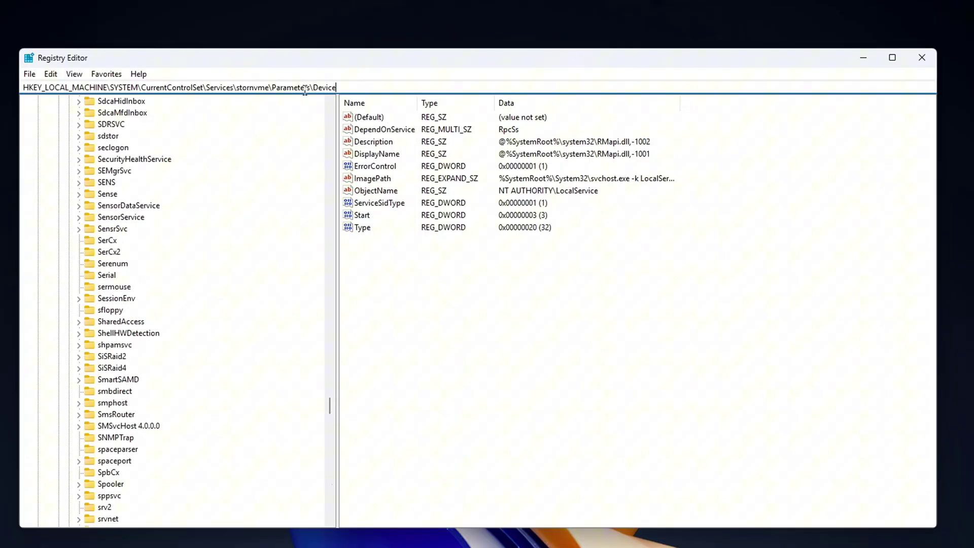
pyautogui.press('Return')
pyautogui.scroll(-4, 150, 368)
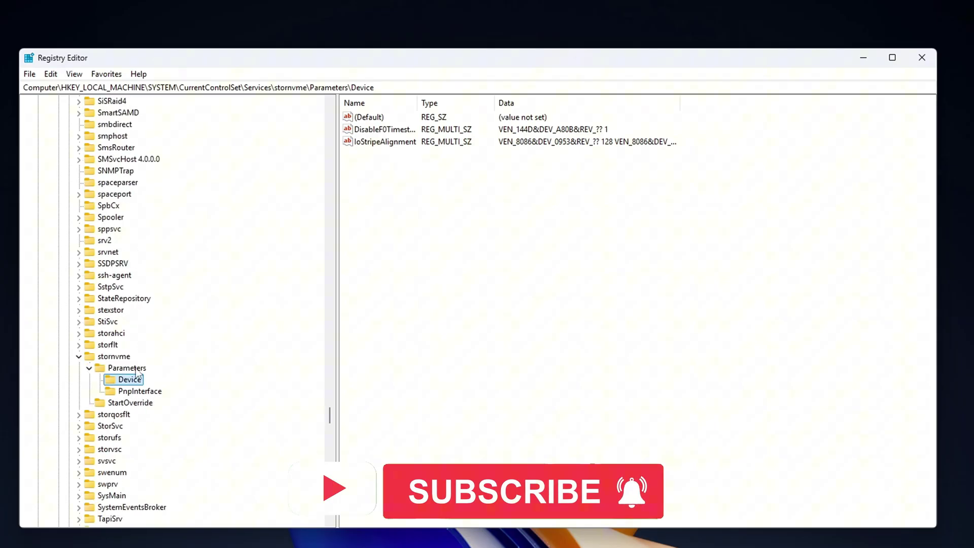
pyautogui.click(116, 357)
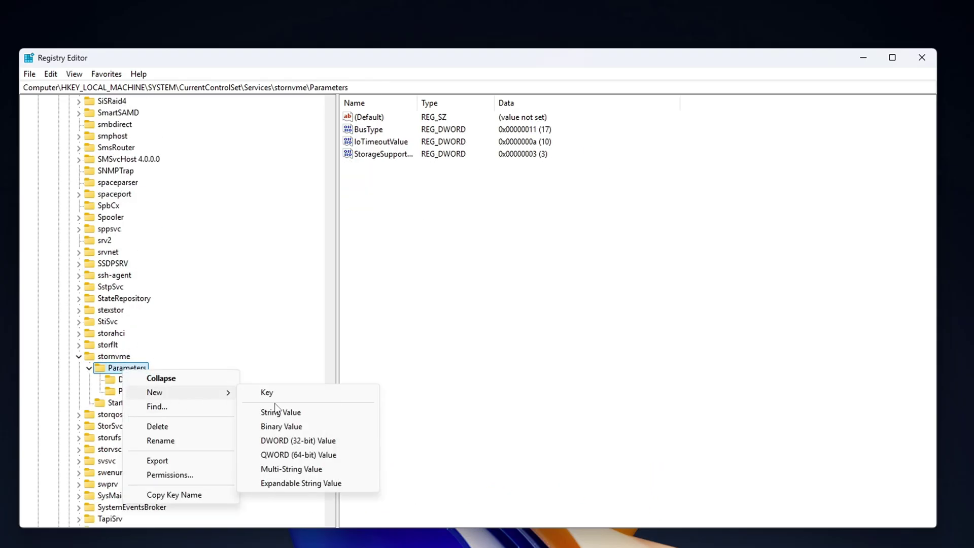
# - Create the DWORD DeviceQueueDepth and change its value data from 1 to 8
pyautogui.moveTo(155, 392)
pyautogui.click(104, 374)
pyautogui.write('DeviceQueueDepth')
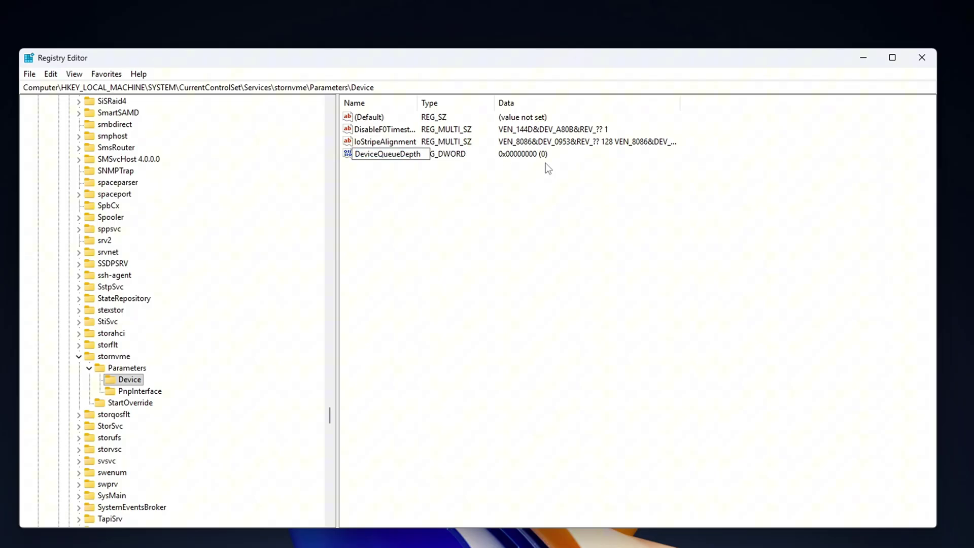
pyautogui.press('Return')
pyautogui.rightClick(395, 154)
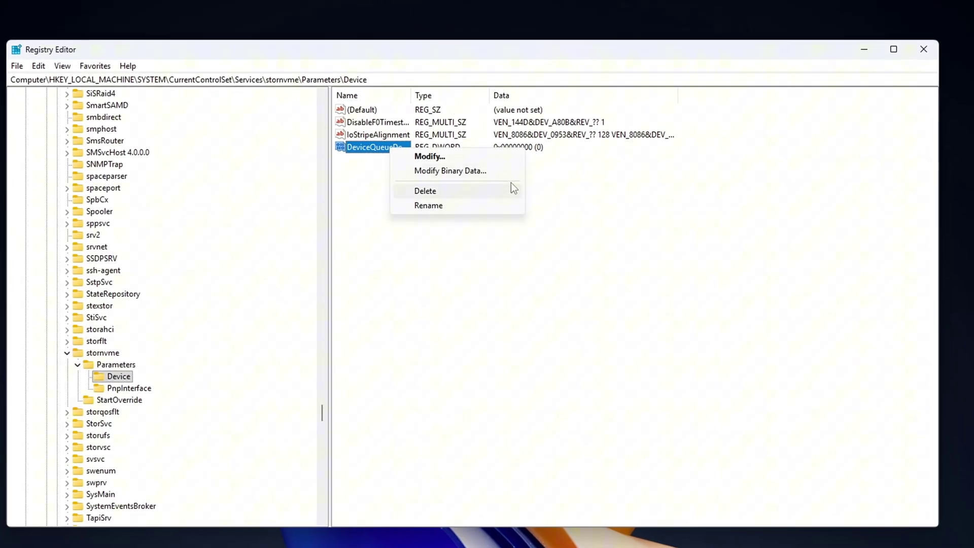
pyautogui.click(479, 156)
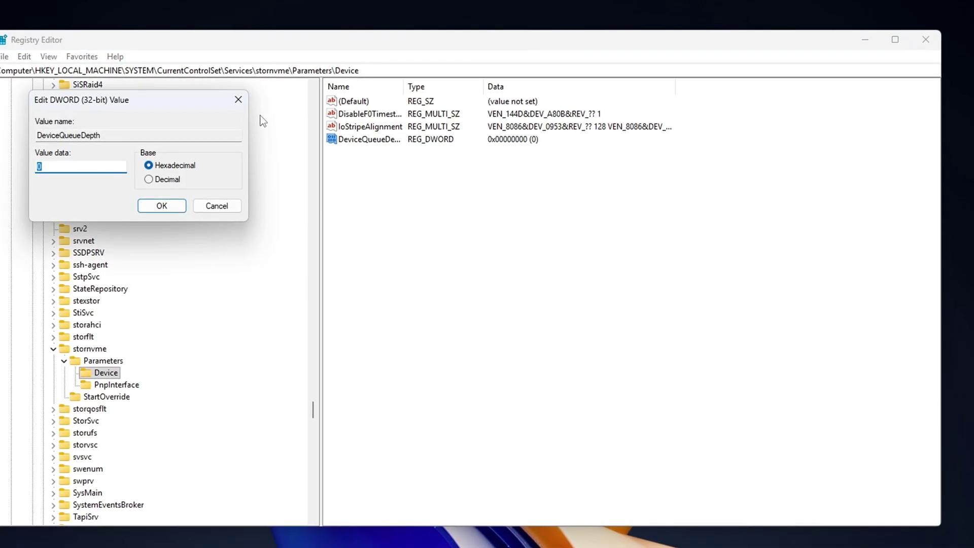
pyautogui.moveTo(134, 101); pyautogui.dragTo(506, 257)
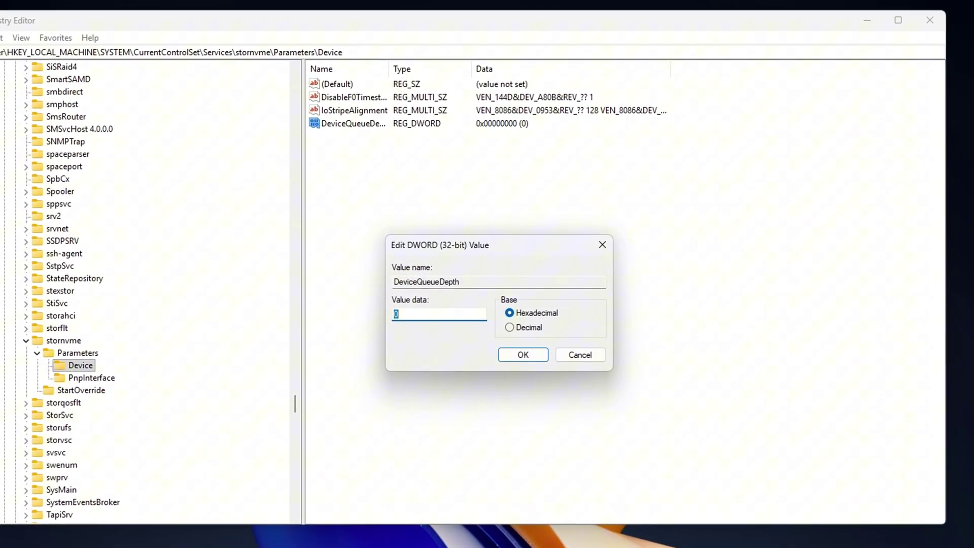
pyautogui.write('1')
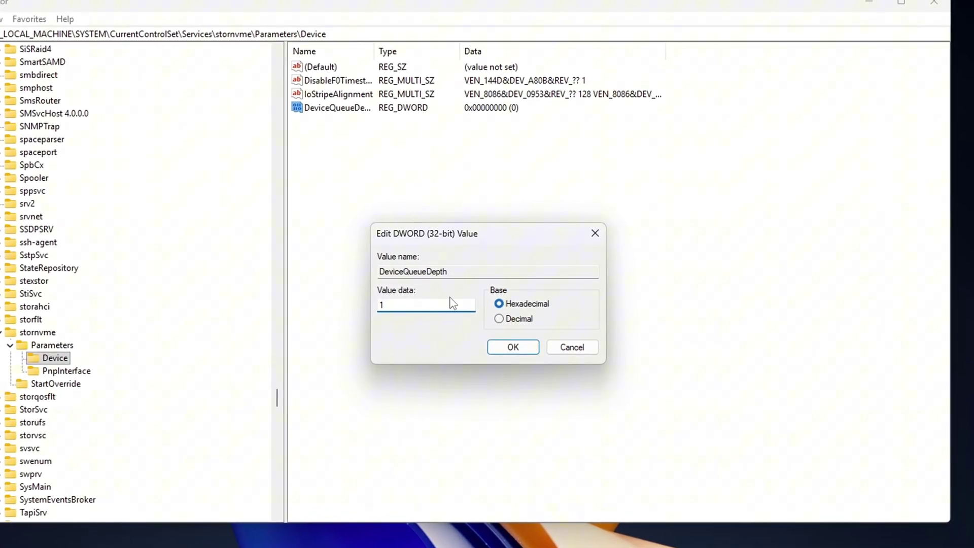
pyautogui.press('BackSpace')
pyautogui.write('8')
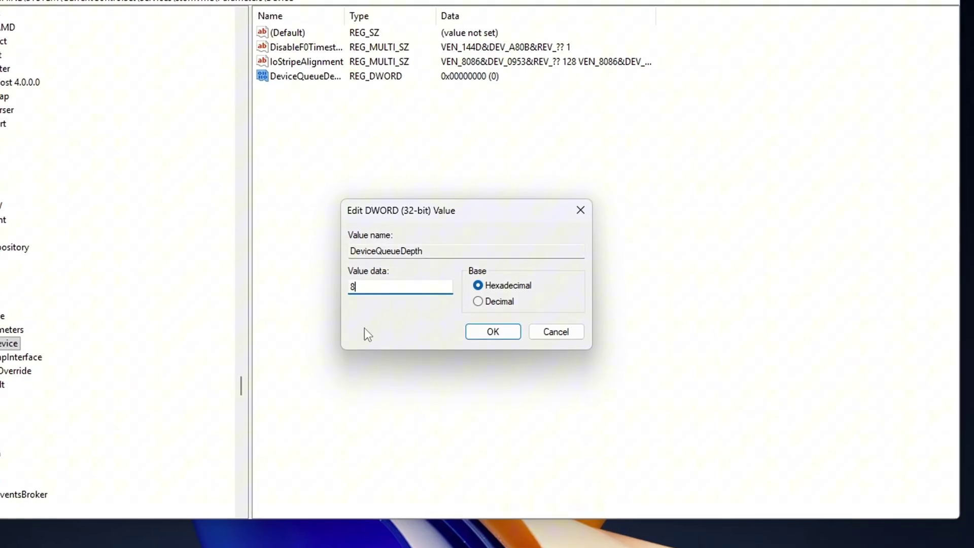
pyautogui.doubleClick(374, 286)
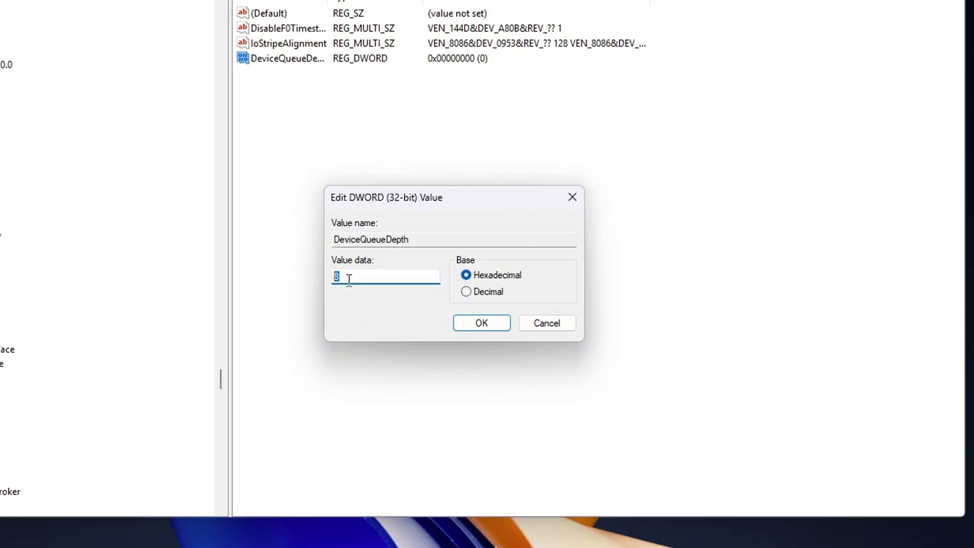
pyautogui.click(349, 280)
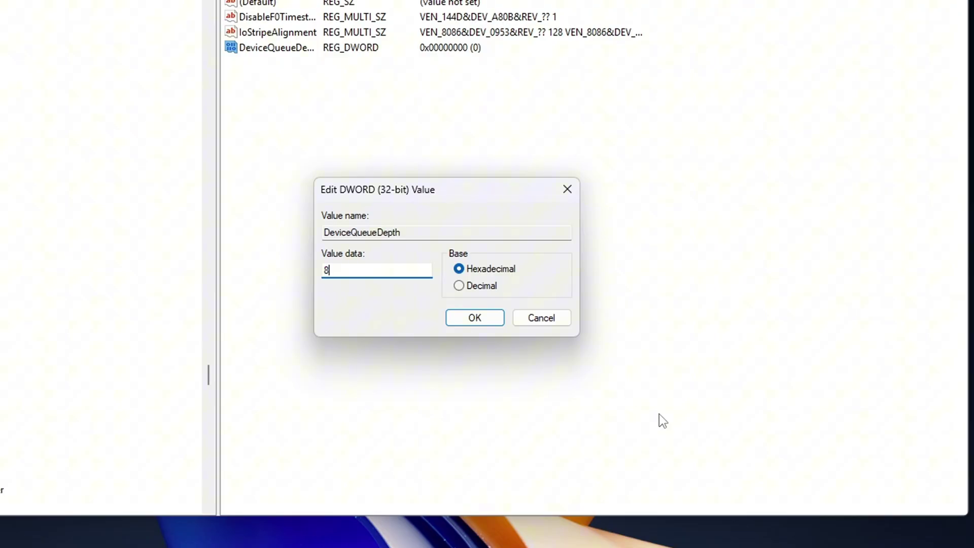
pyautogui.click(466, 317)
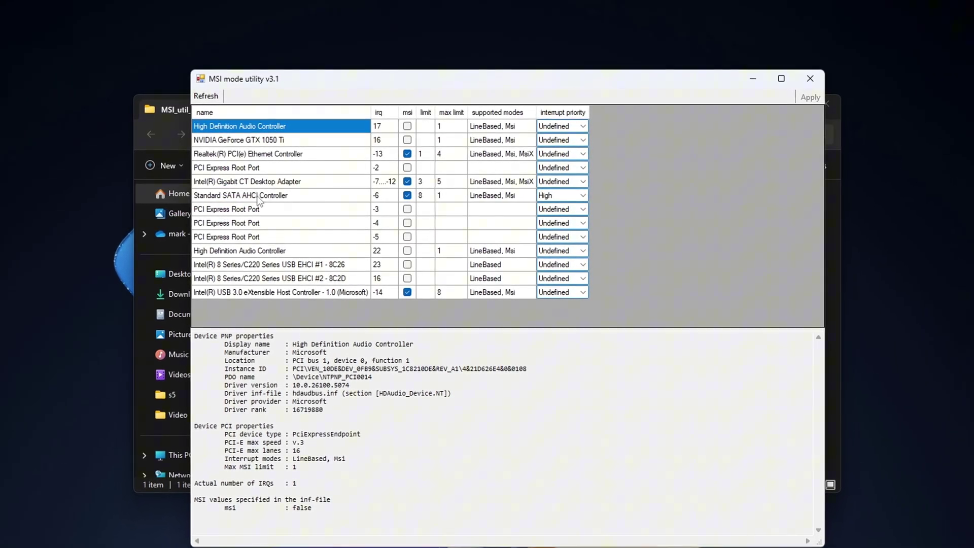
# - Choose Normal in the Standard SATA AHCI Controller's interrupt priority dropdown, replacing High
pyautogui.click(251, 196)
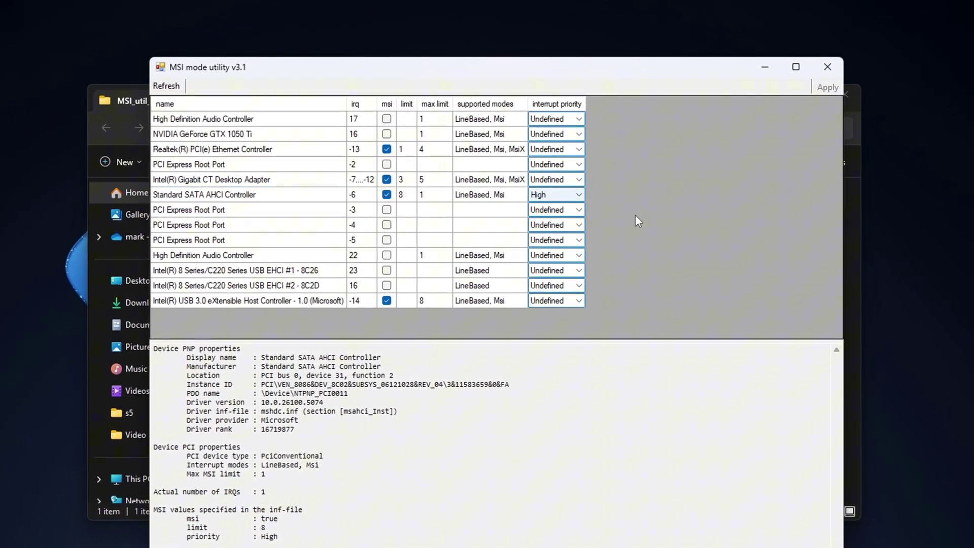
pyautogui.click(555, 195)
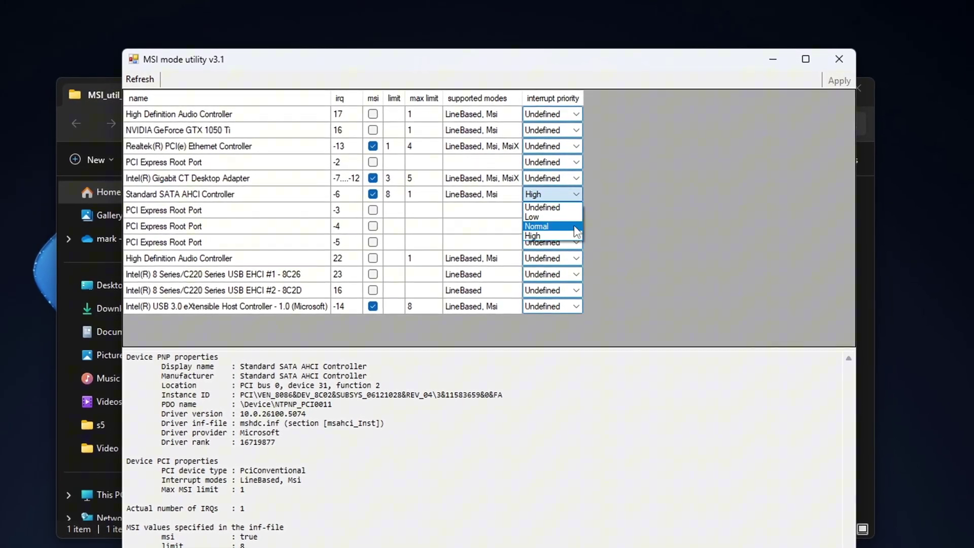
pyautogui.click(536, 226)
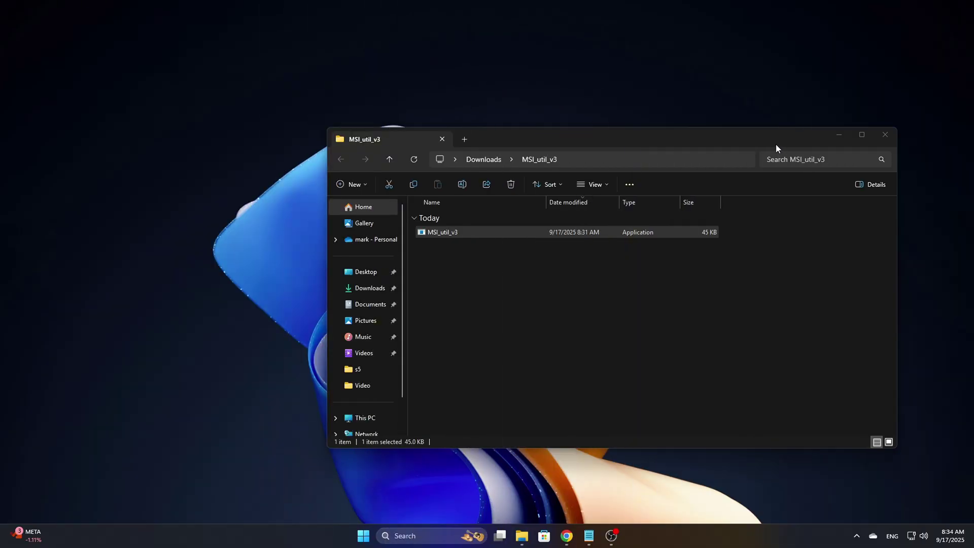
# - Run MSI_util_v3 as administrator from Downloads, viewed as Large icons
pyautogui.moveTo(776, 144)
pyautogui.mouseDown()
pyautogui.moveTo(654, 165)
pyautogui.moveTo(687, 131)
pyautogui.mouseUp()
pyautogui.click(527, 262)
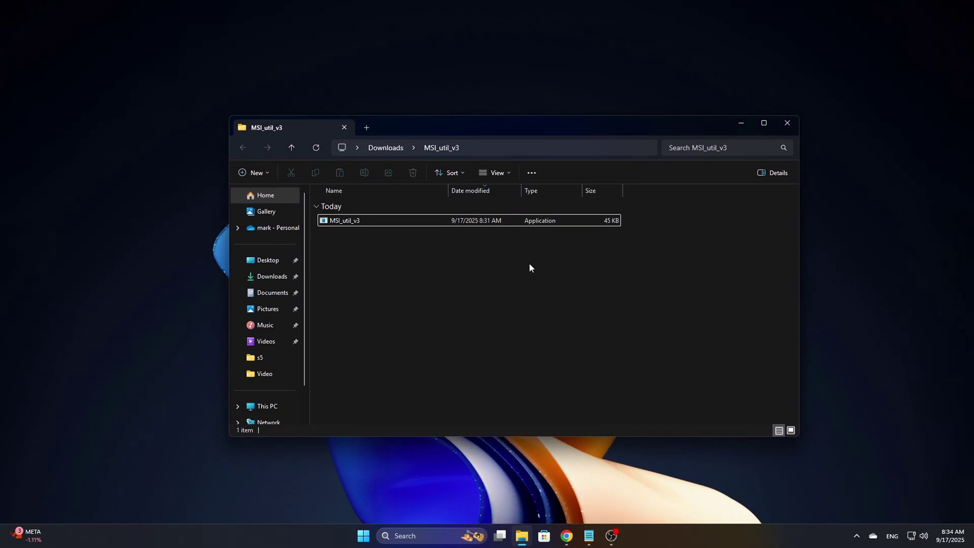
pyautogui.hotkey('ctrl', 'shift', '2')
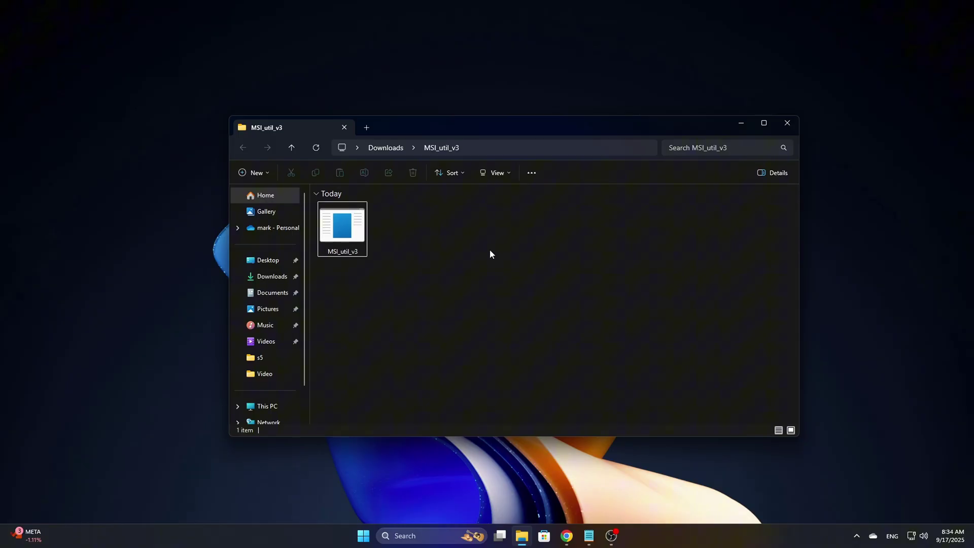
pyautogui.rightClick(361, 242)
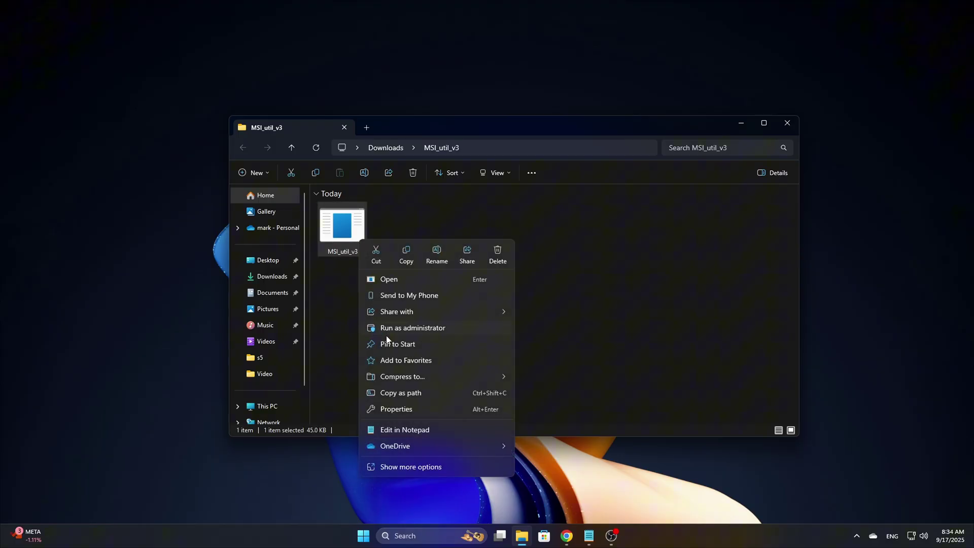
pyautogui.click(426, 332)
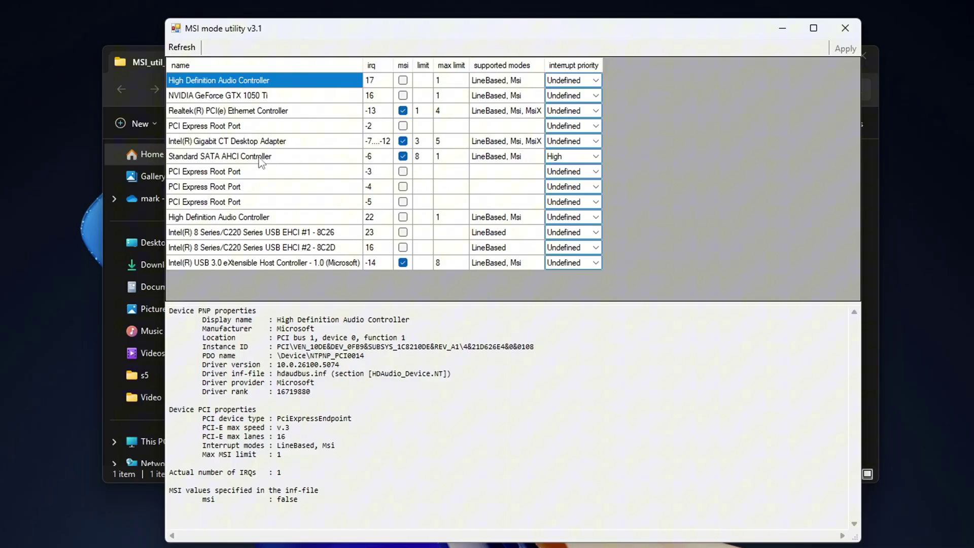
# - Lower the Standard SATA AHCI Controller's interrupt priority from High to Normal
pyautogui.click(227, 158)
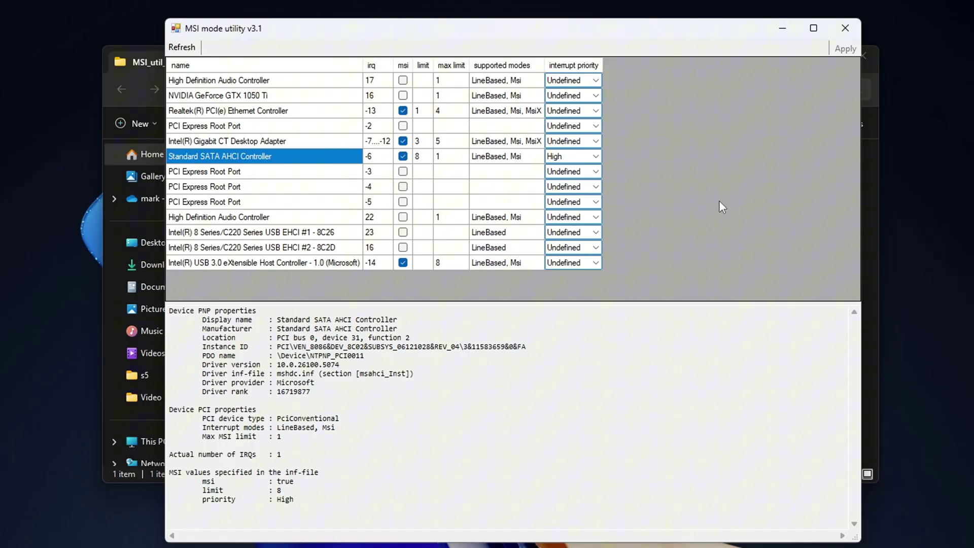
pyautogui.click(582, 157)
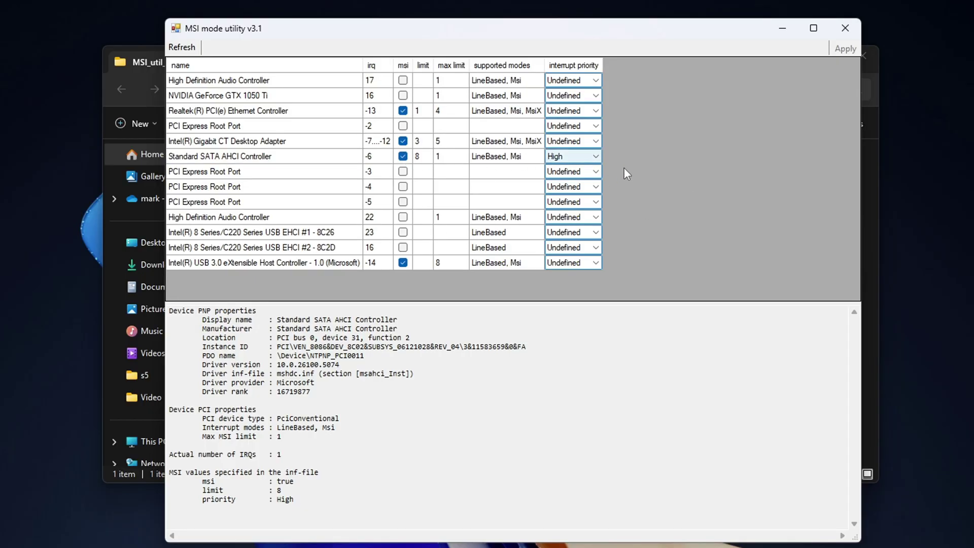
pyautogui.click(590, 157)
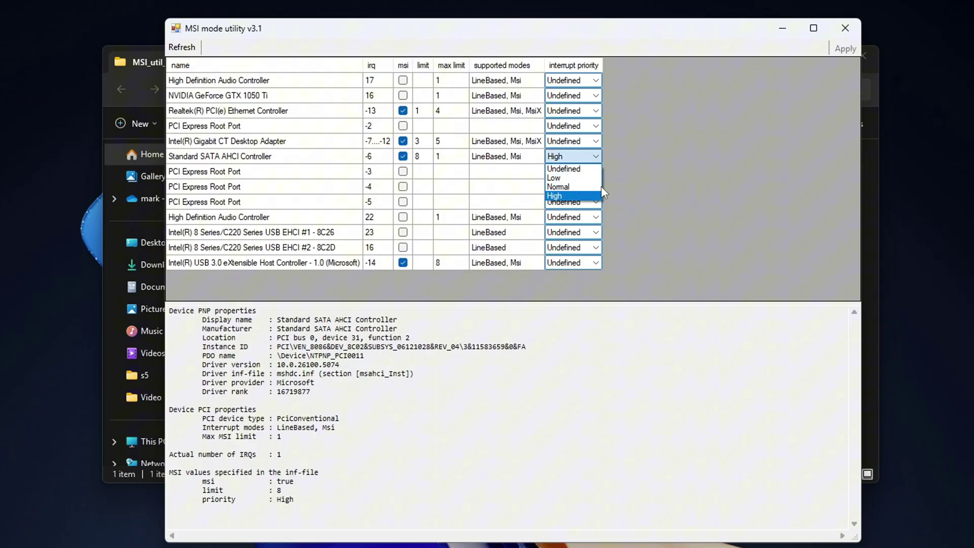
pyautogui.click(577, 187)
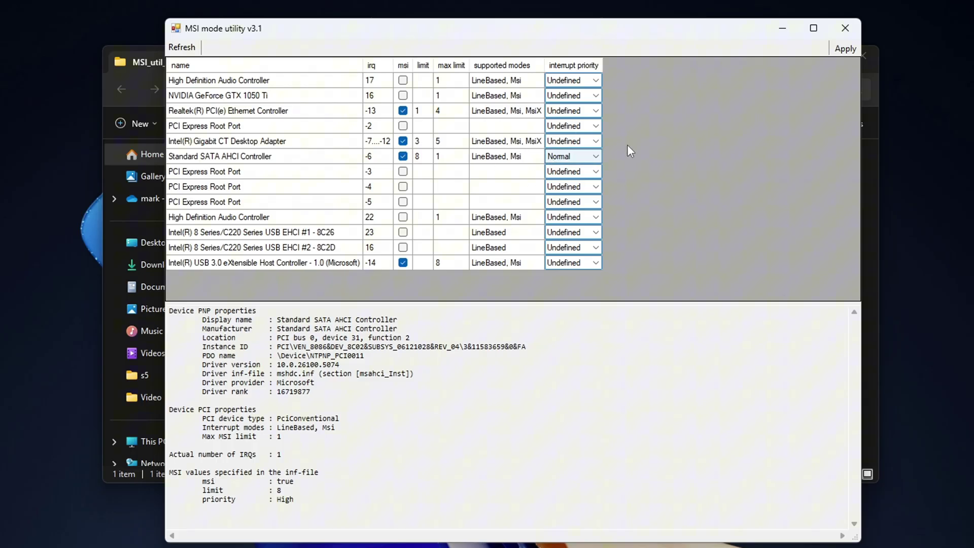
pyautogui.click(572, 158)
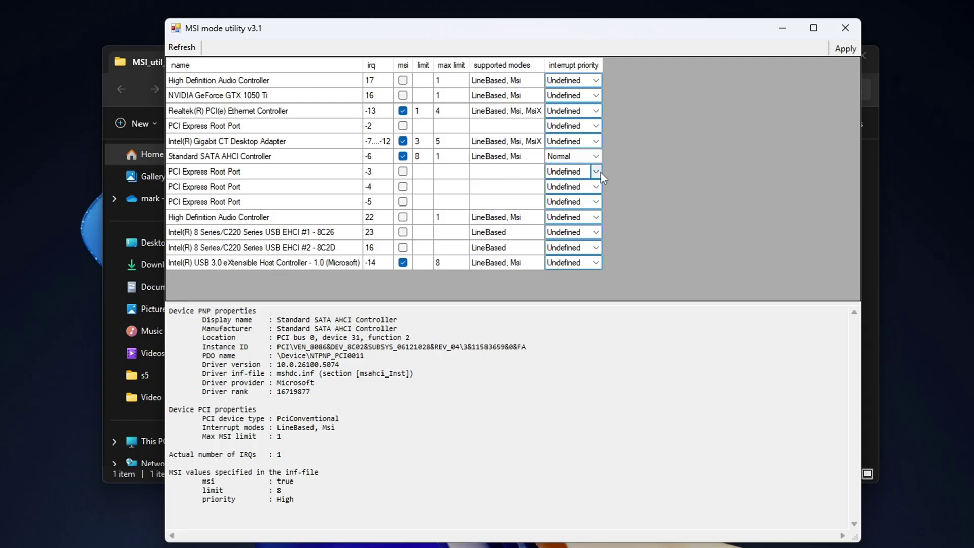
# - Set the MSI checkboxes for the Intel Gigabit adapter and the SATA controller
pyautogui.click(403, 141)
pyautogui.press('Down')
pyautogui.click(418, 154)
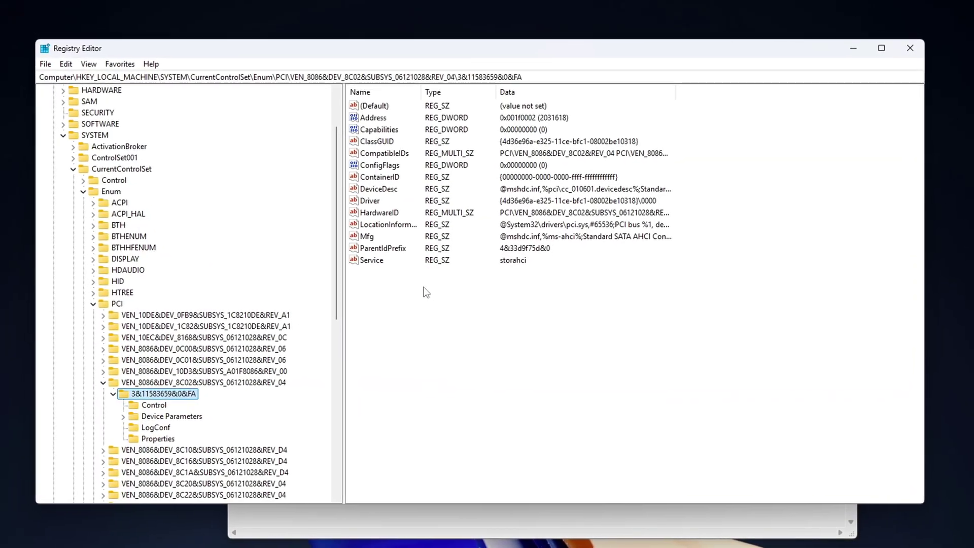
# - Expand Device Parameters > Interrupt Management to the MessageSignaledInterruptProperties key
pyautogui.click(136, 417)
pyautogui.click(153, 440)
pyautogui.click(206, 441)
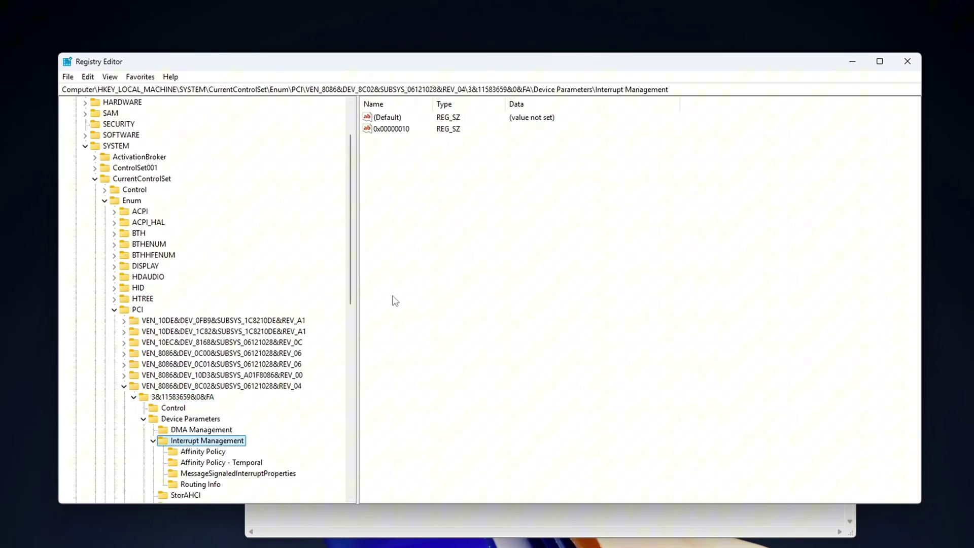
pyautogui.click(229, 474)
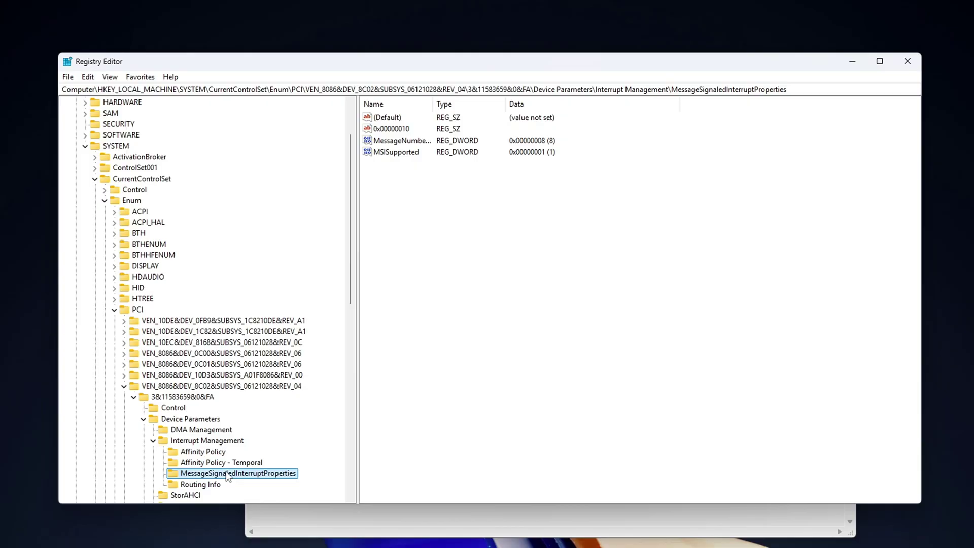
# - Confirm MSISupported is 1 and close Registry Editor
pyautogui.doubleClick(404, 152)
pyautogui.moveTo(267, 120); pyautogui.dragTo(676, 246)
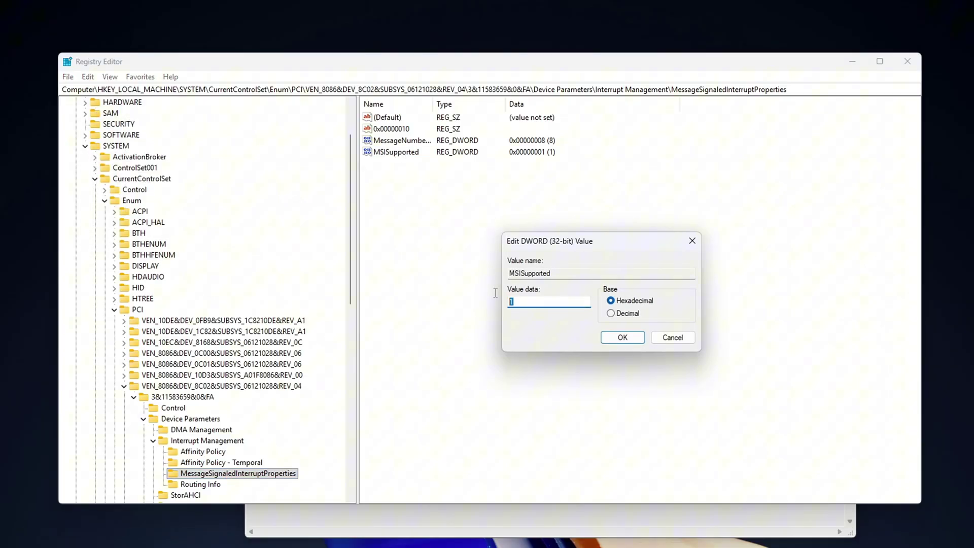
pyautogui.click(623, 337)
pyautogui.click(907, 61)
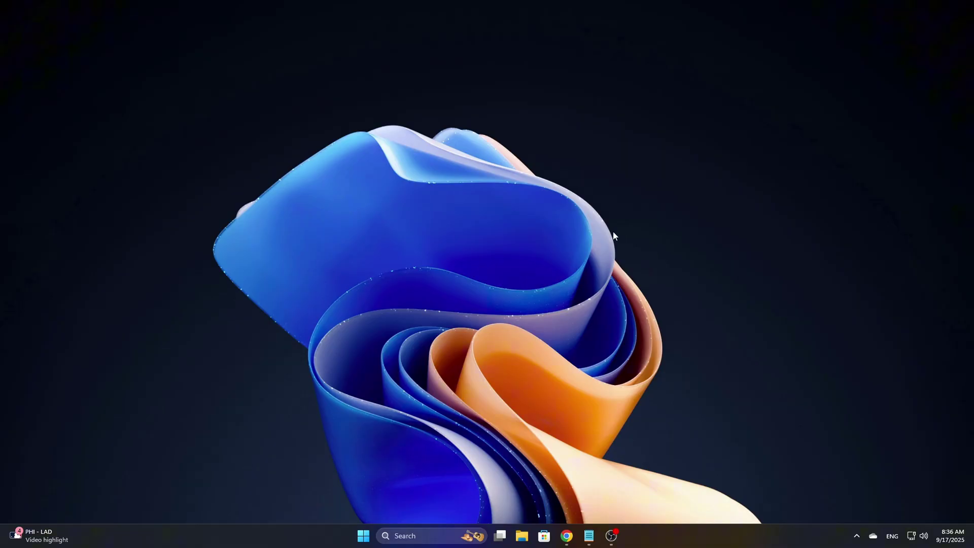
# - Launch Windows PowerShell as administrator by searching 'power'
pyautogui.press('super+x')
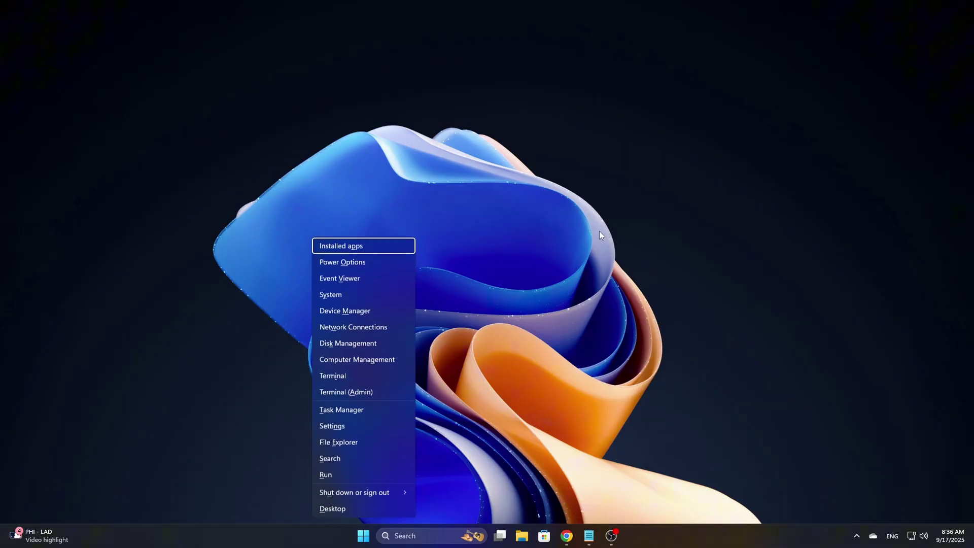
pyautogui.press('super+s')
pyautogui.write('power')
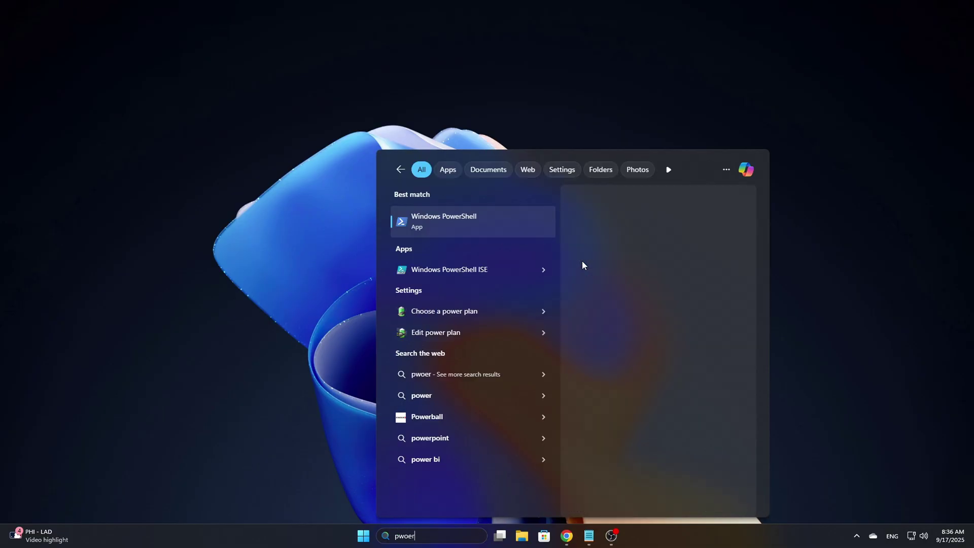
pyautogui.click(596, 308)
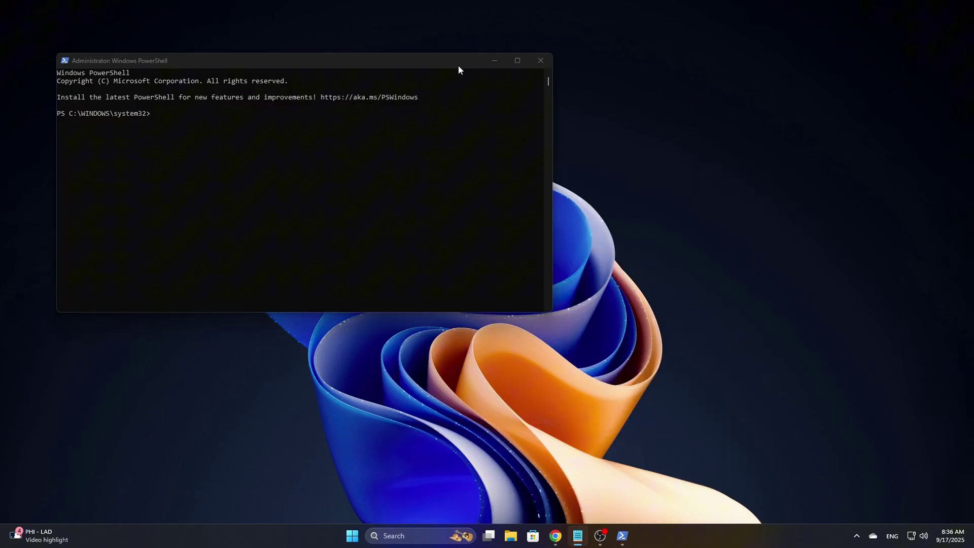
# - Run 'sc stop DiagTrack', then 'sc config DiagTrack start=disabled', which errors
pyautogui.moveTo(459, 65); pyautogui.dragTo(646, 149)
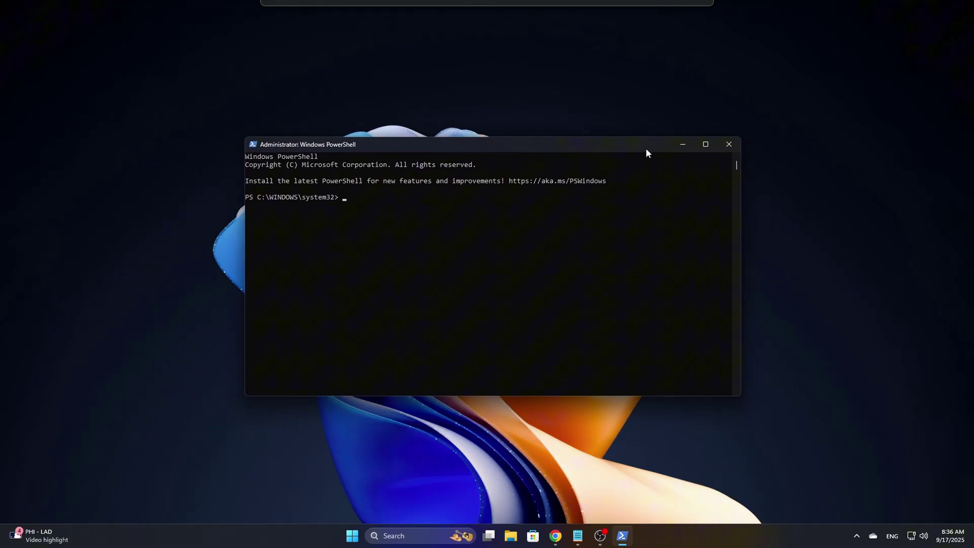
pyautogui.write('sc stop DiagTrack')
pyautogui.press('Return')
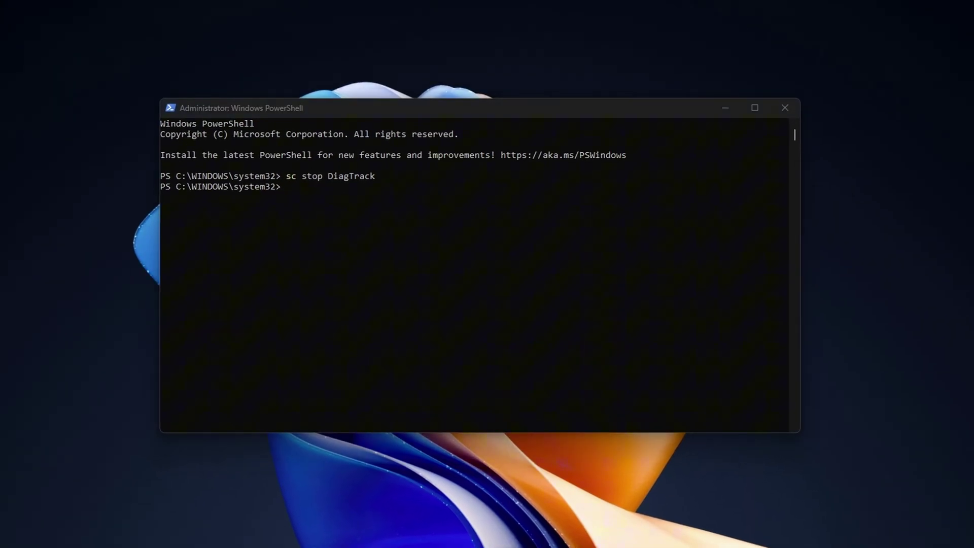
pyautogui.write('sc config DiagTrack start=disabled')
pyautogui.press('Return')
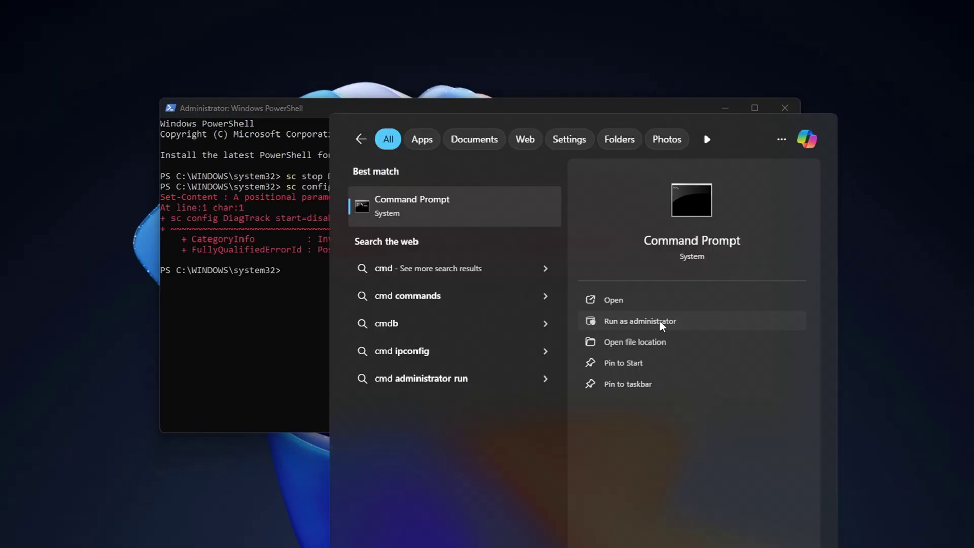
# - In an administrator Command Prompt, run 'sc config DiagTrack start=disabled'
pyautogui.click(660, 321)
pyautogui.moveTo(627, 107); pyautogui.dragTo(480, 65)
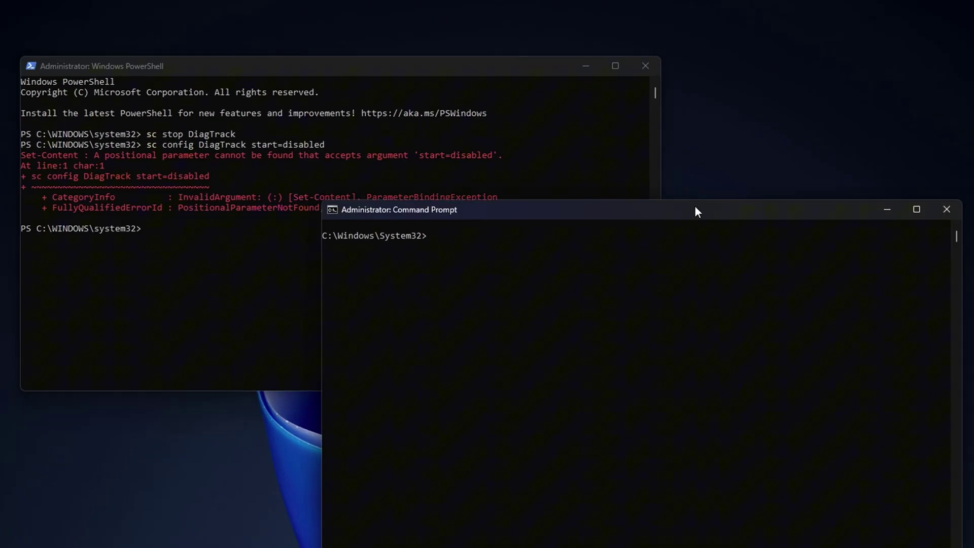
pyautogui.moveTo(699, 223); pyautogui.dragTo(695, 128)
pyautogui.write('sc config DiagTrack start=disabled')
pyautogui.press('Return')
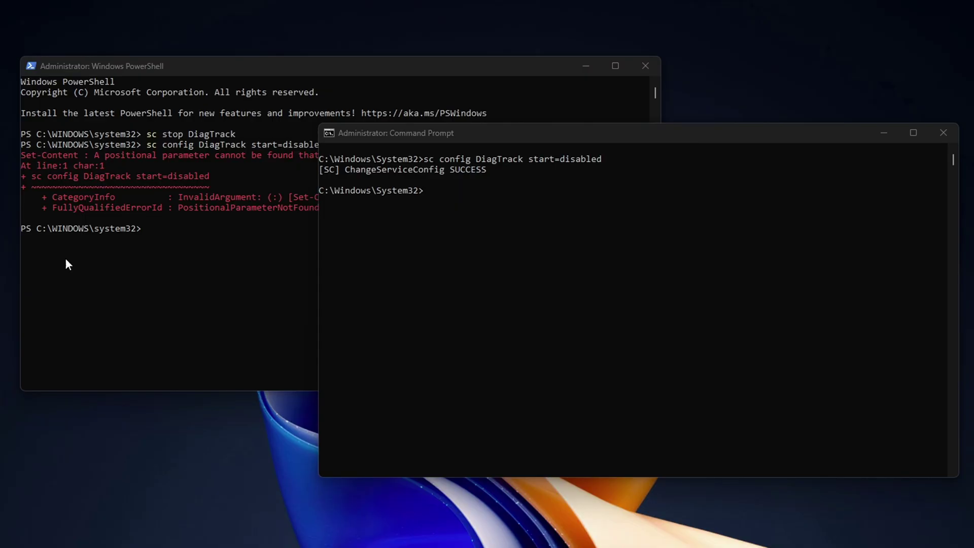
# - Stop and disable SysMain, then retrim drive C with 'defrag C: /L' (160.72 GB)
pyautogui.click(66, 260)
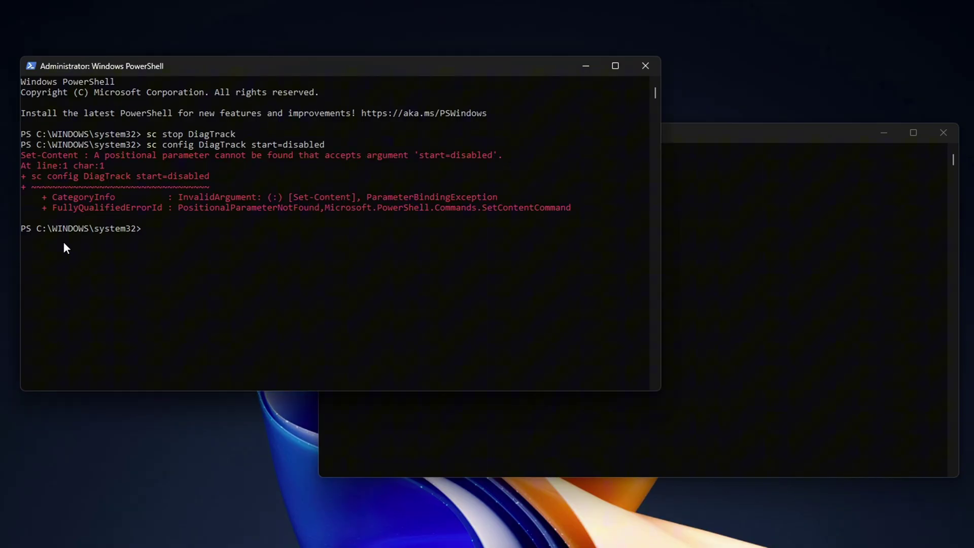
pyautogui.write('sc stop SysMain')
pyautogui.press('Return')
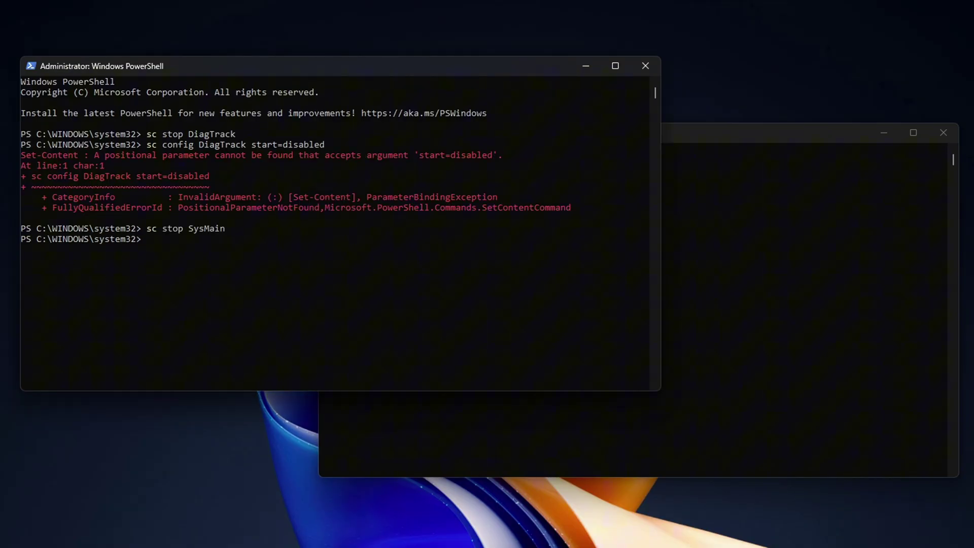
pyautogui.click(708, 154)
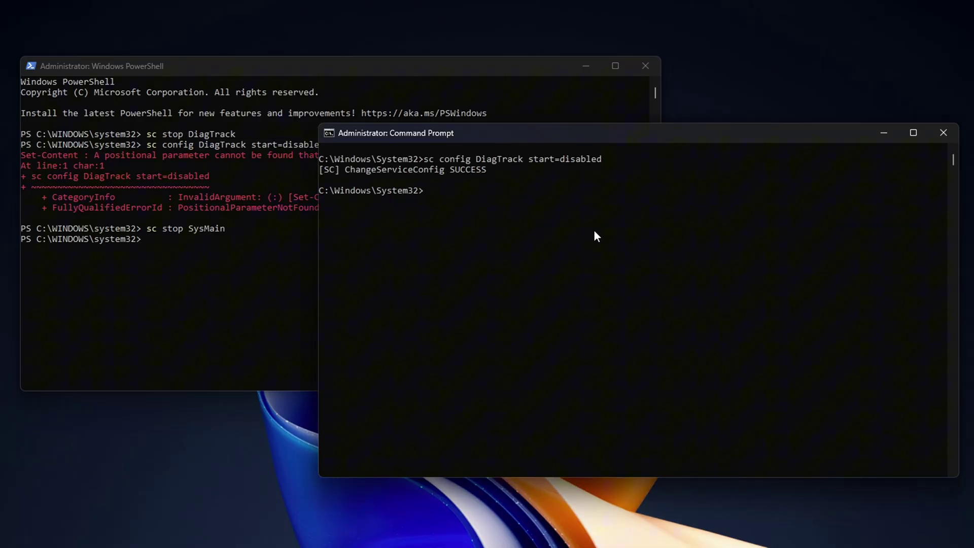
pyautogui.write('sc config SysMain start=disabled')
pyautogui.press('Return')
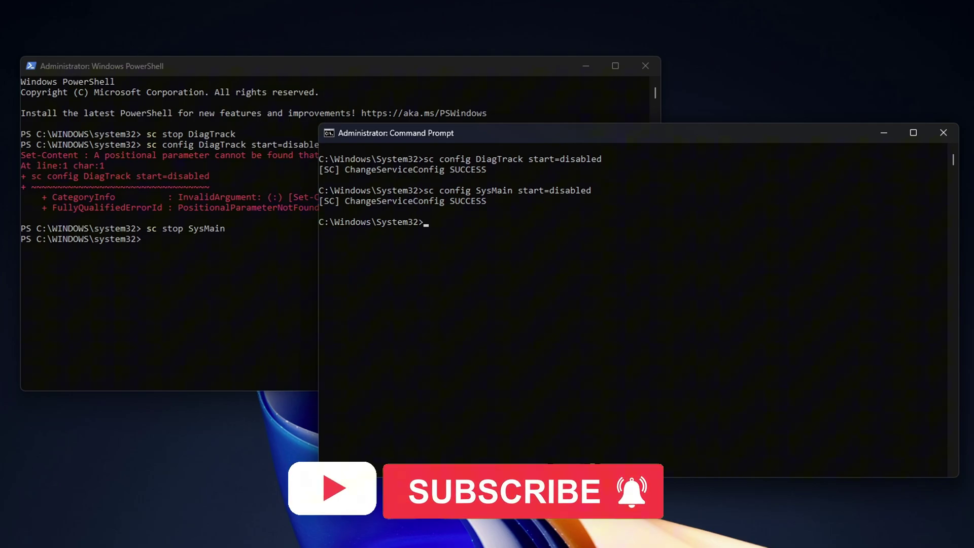
pyautogui.click(428, 351)
pyautogui.write('defrag C: /L')
pyautogui.press('Return')
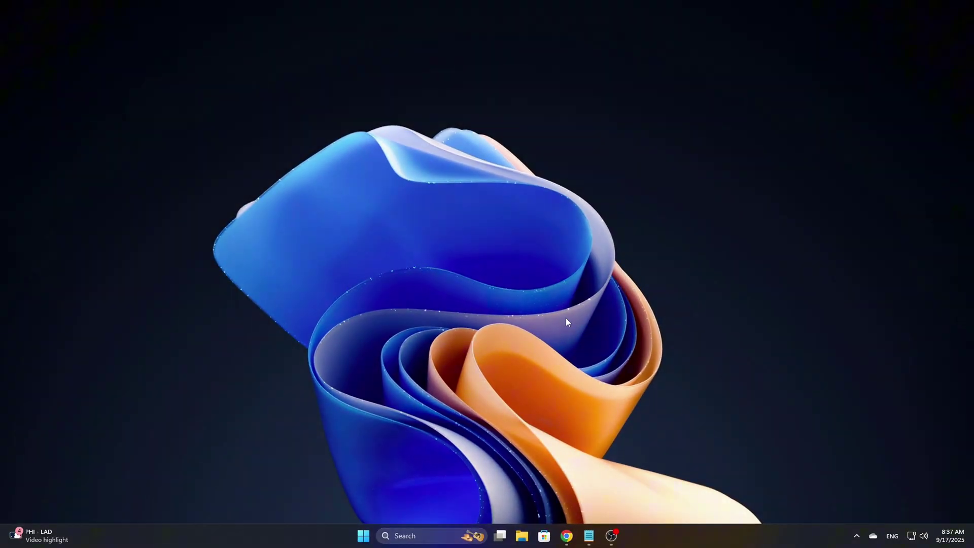
# - In a new admin Command Prompt, query DisableDeleteNotify, confirming TRIM is enabled (0)
pyautogui.press('super')
pyautogui.write('cmd')
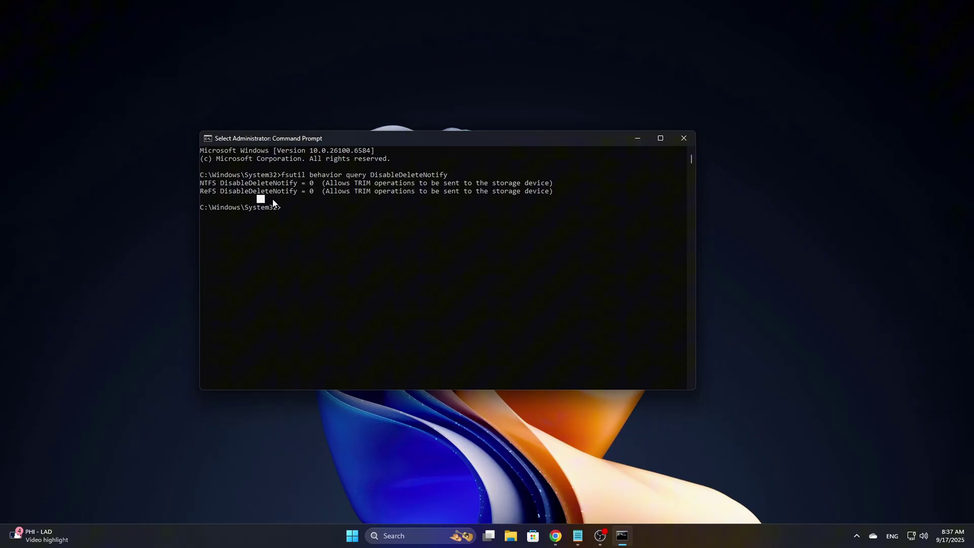
pyautogui.moveTo(280, 200); pyautogui.dragTo(402, 220)
pyautogui.click(401, 220)
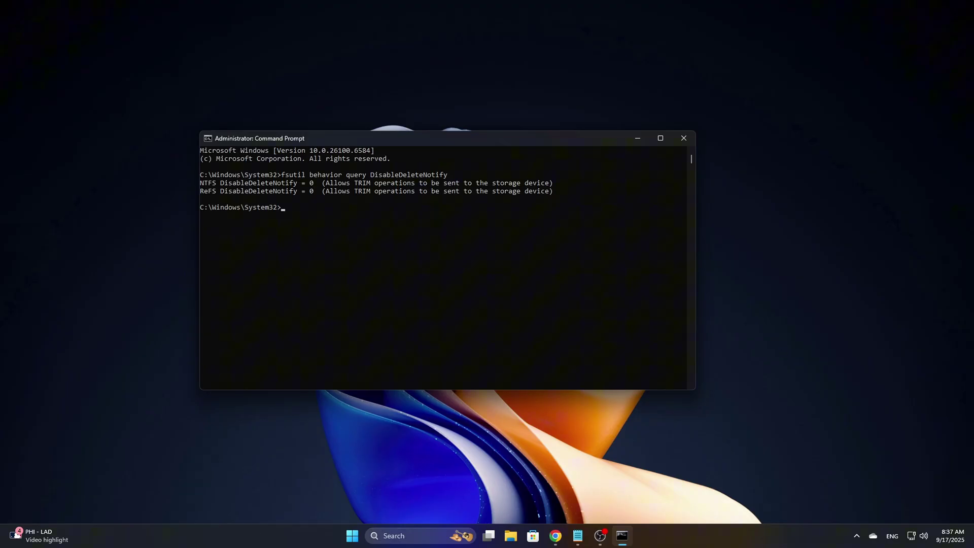
# - Paste and run 'fsutil behavior set DisableDeleteNotify 0', then clear the console with cls
pyautogui.click(578, 535)
pyautogui.rightClick(382, 268)
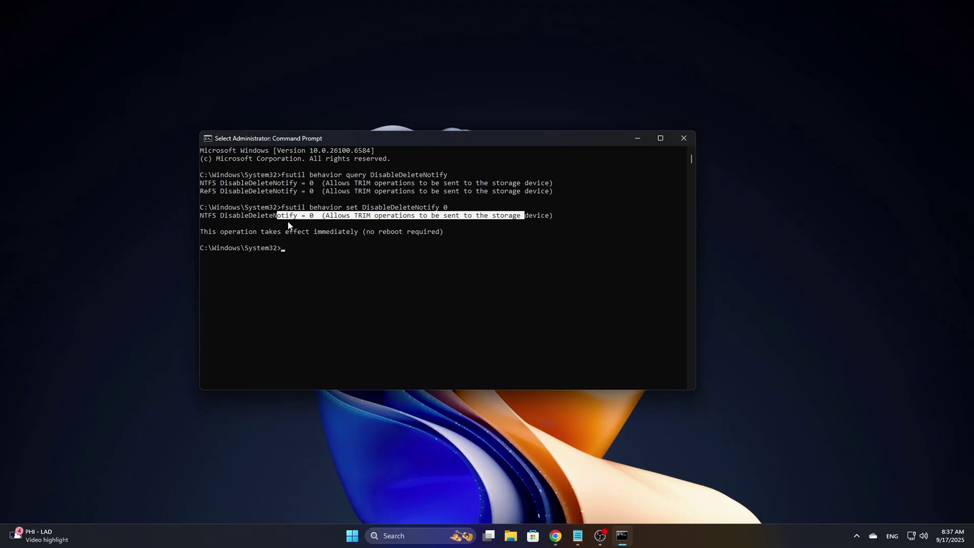
pyautogui.moveTo(282, 239); pyautogui.dragTo(523, 246)
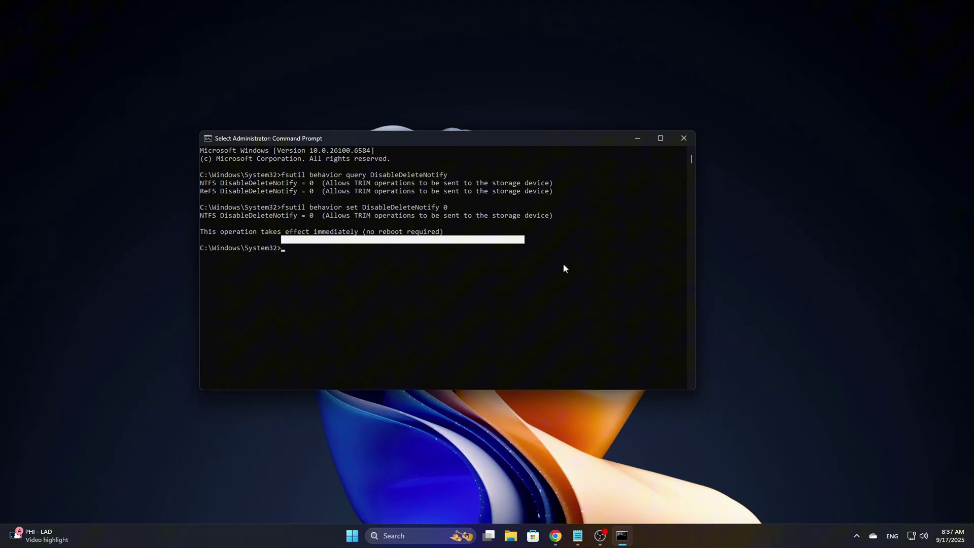
pyautogui.write('cls')
pyautogui.press('Return')
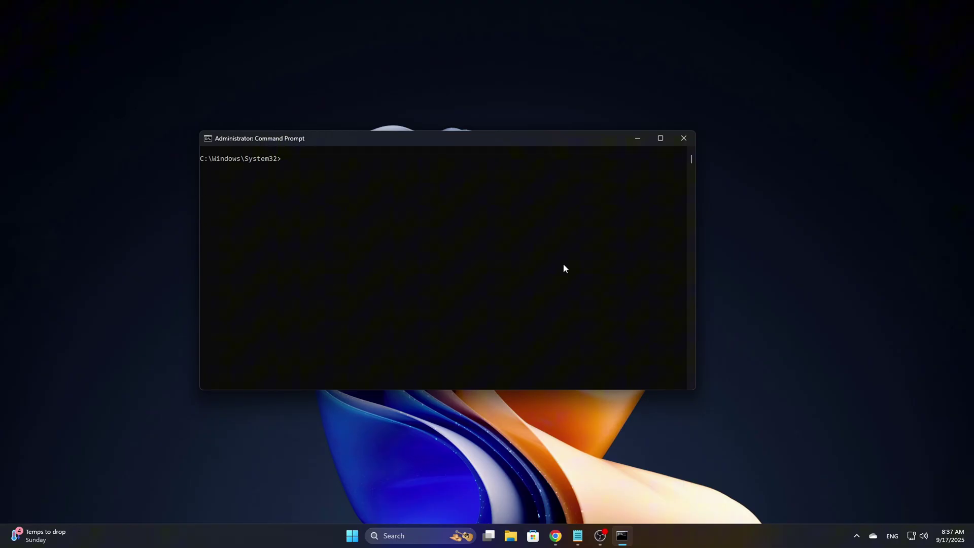
# - Expand Storage controllers in Device Manager to reveal Microsoft Storage Spaces Controller
pyautogui.click(683, 138)
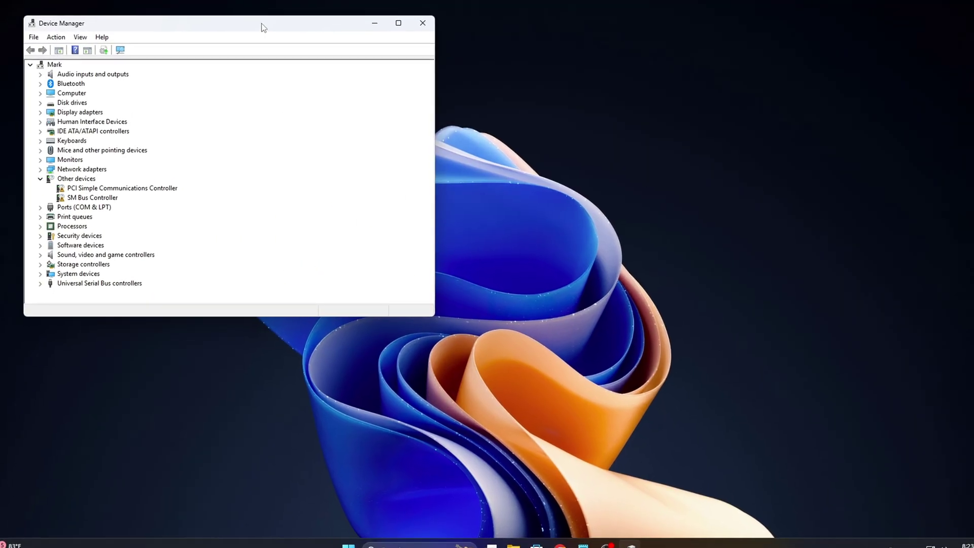
pyautogui.moveTo(262, 26); pyautogui.dragTo(536, 113)
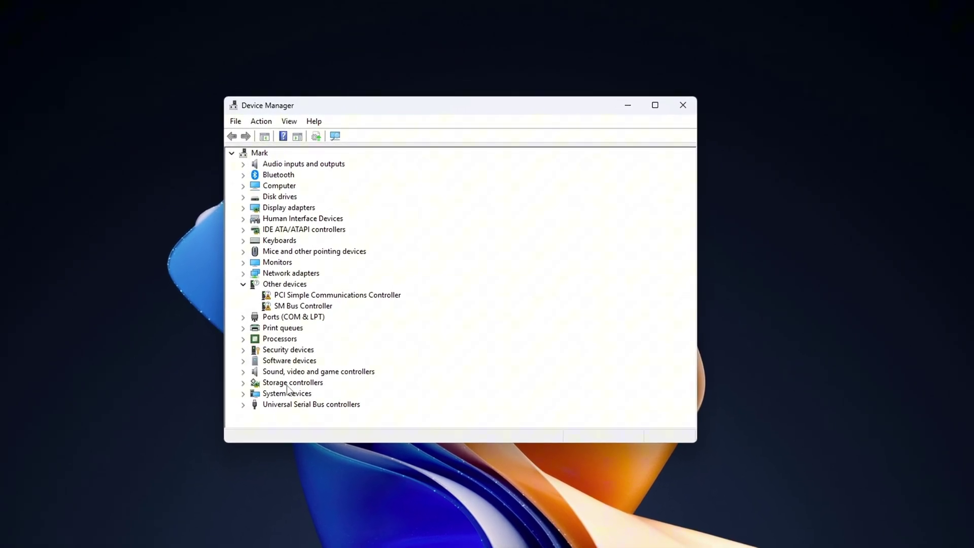
pyautogui.click(240, 386)
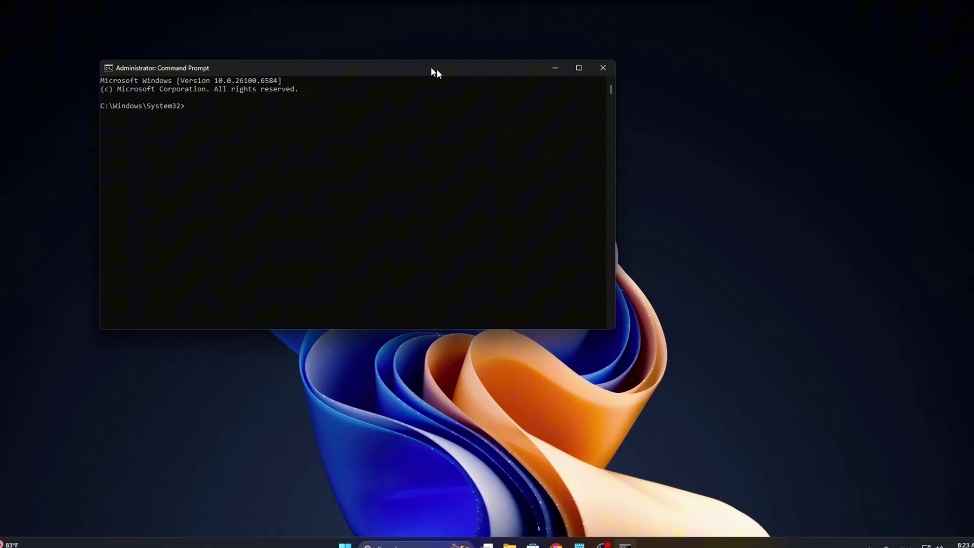
pyautogui.write('winsat disk -drive c')
# - Run 'winsat disk -drive c' at the administrator prompt
pyautogui.press('Return')
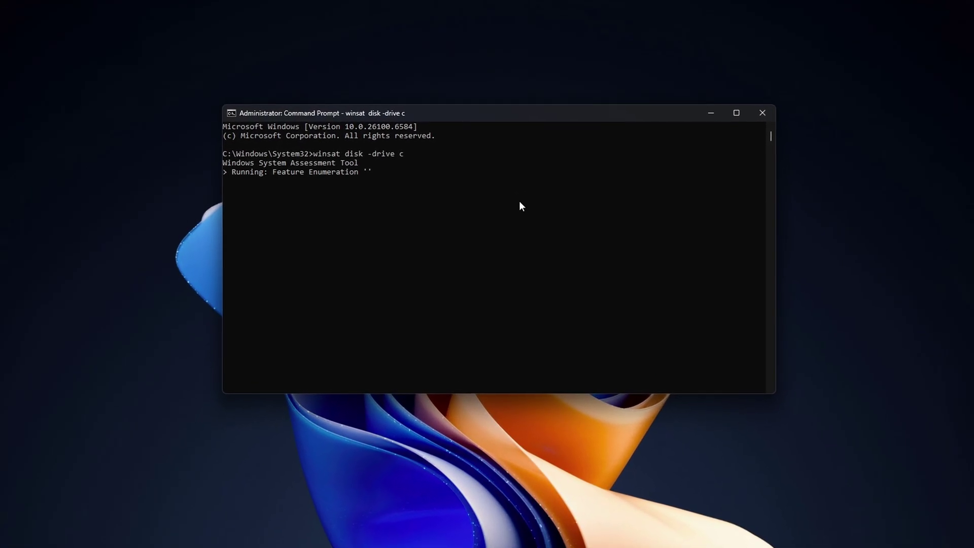